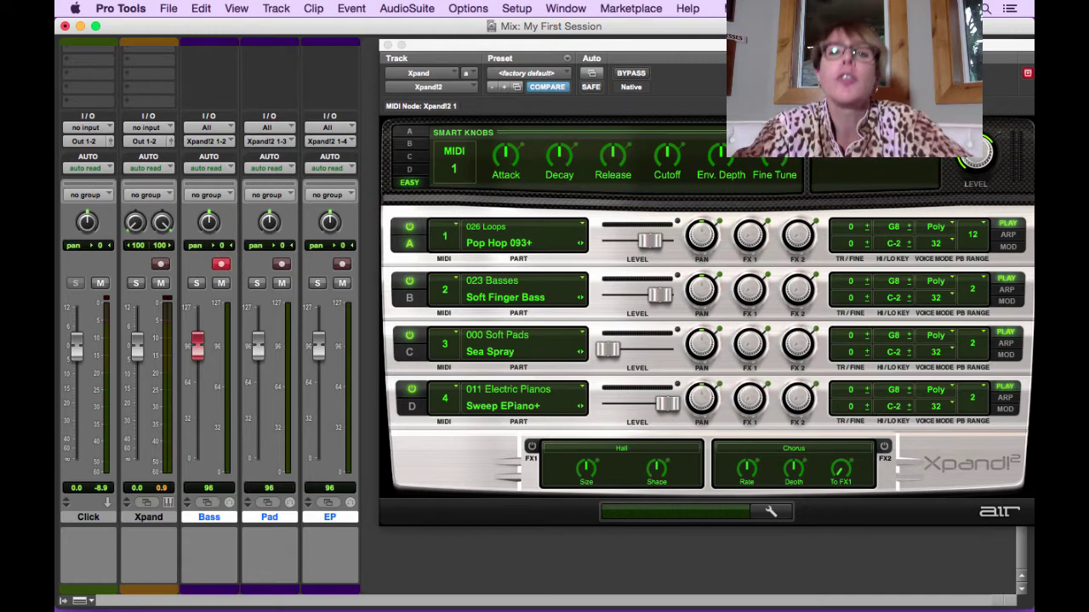
Open the Transport window from the Window menu, then dismiss the menu after a second look
{"action": "left_click", "coordinate": [570, 9]}
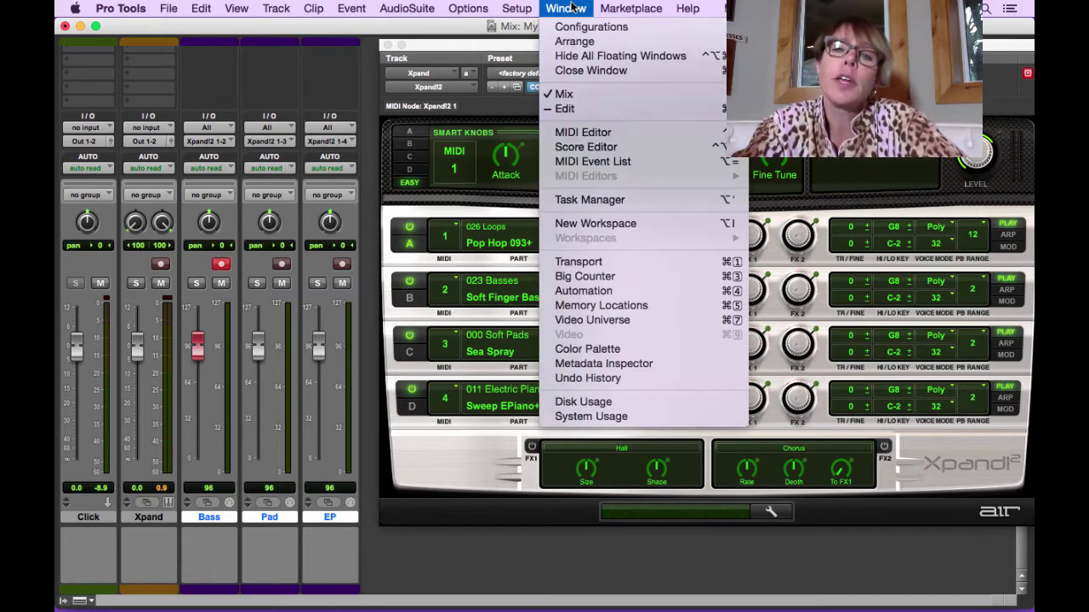
{"action": "left_click", "coordinate": [587, 262]}
{"action": "left_click", "coordinate": [565, 8]}
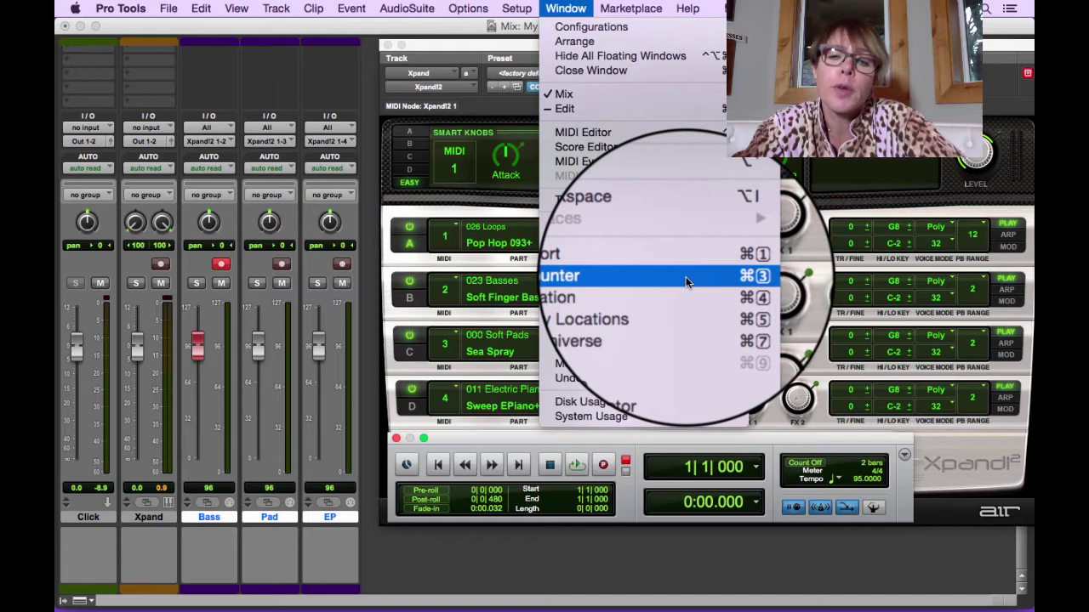
{"action": "left_click", "coordinate": [557, 7]}
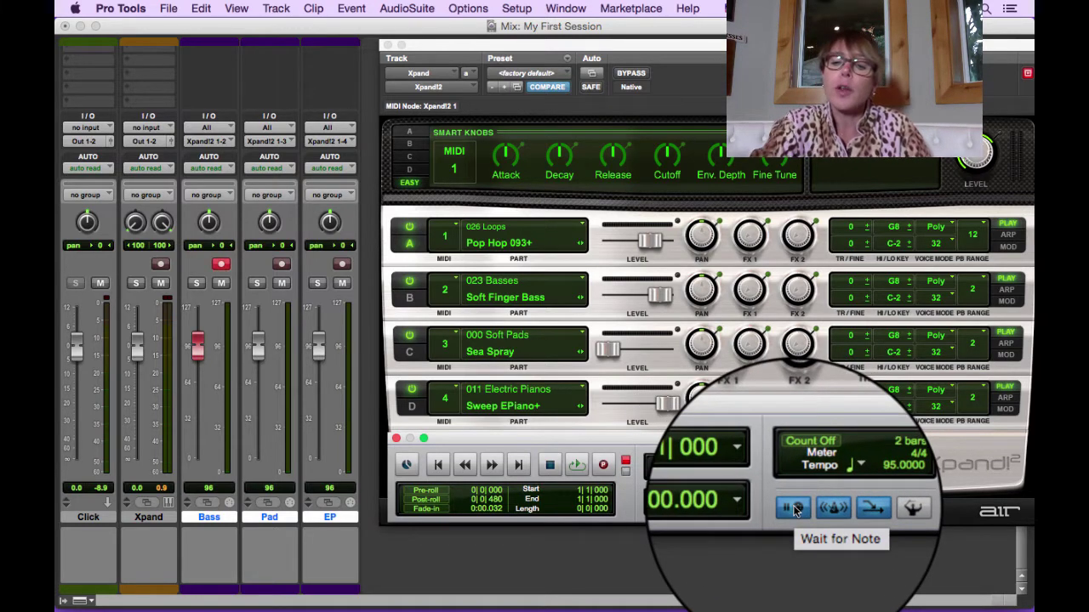
Turn off Wait for Note in the Transport window
{"action": "left_click", "coordinate": [794, 508]}
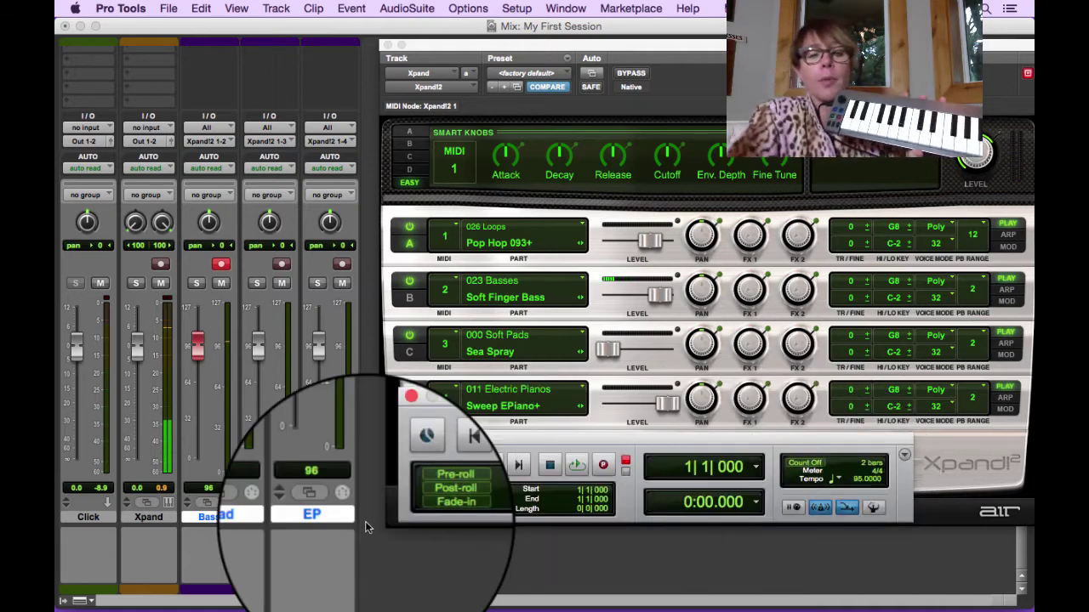
Toggle Bass record-arm off and on, then close, reopen and close the Xpand2 window
{"action": "left_click", "coordinate": [217, 266]}
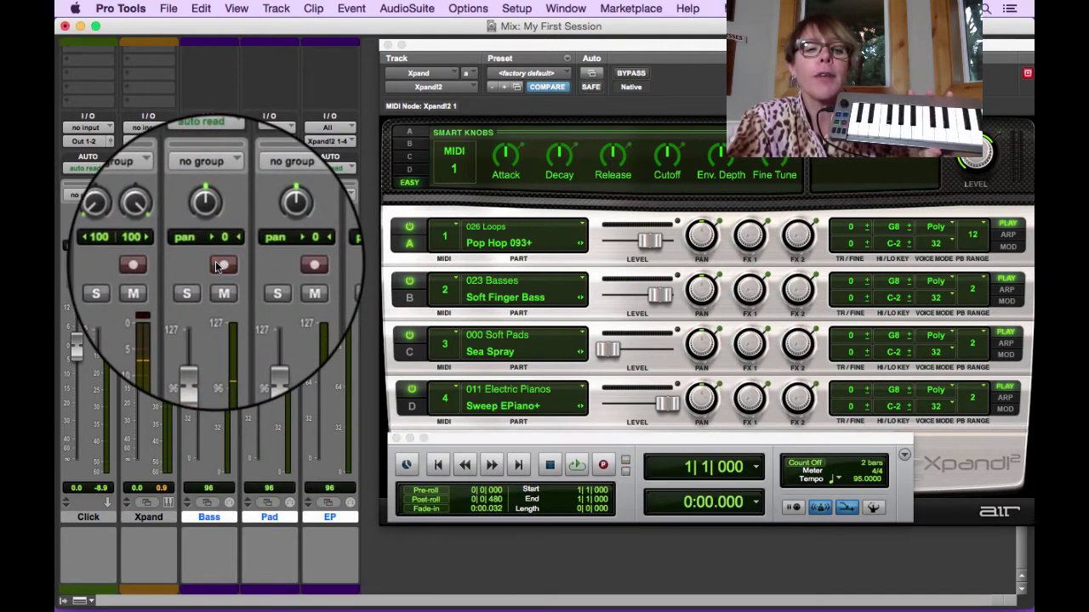
{"action": "left_click", "coordinate": [217, 266]}
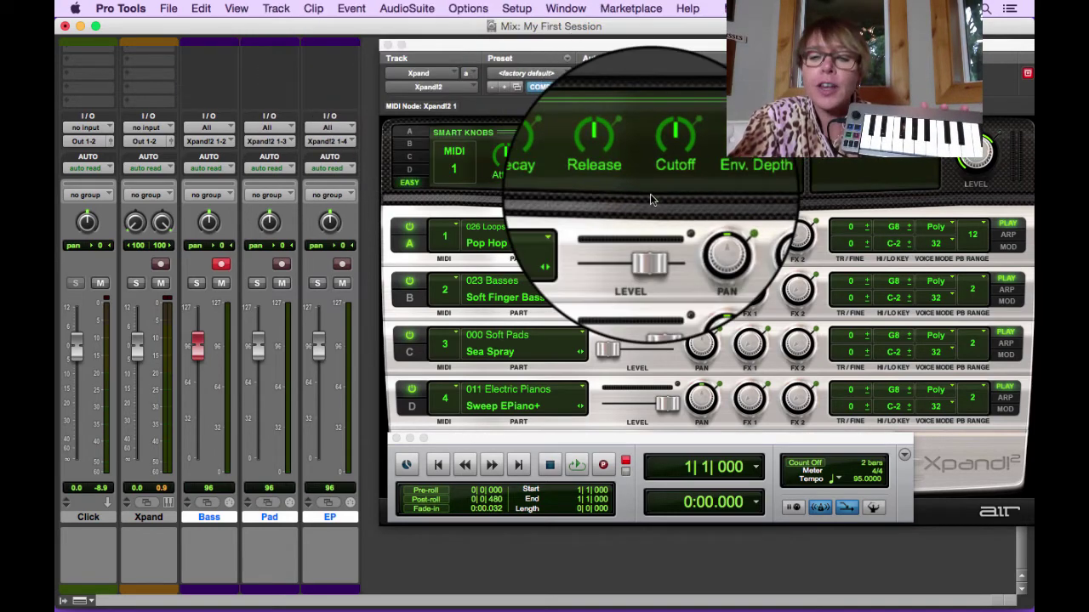
{"action": "left_click", "coordinate": [387, 45]}
{"action": "scroll", "coordinate": [268, 225], "scroll_direction": "up", "scroll_amount": 3}
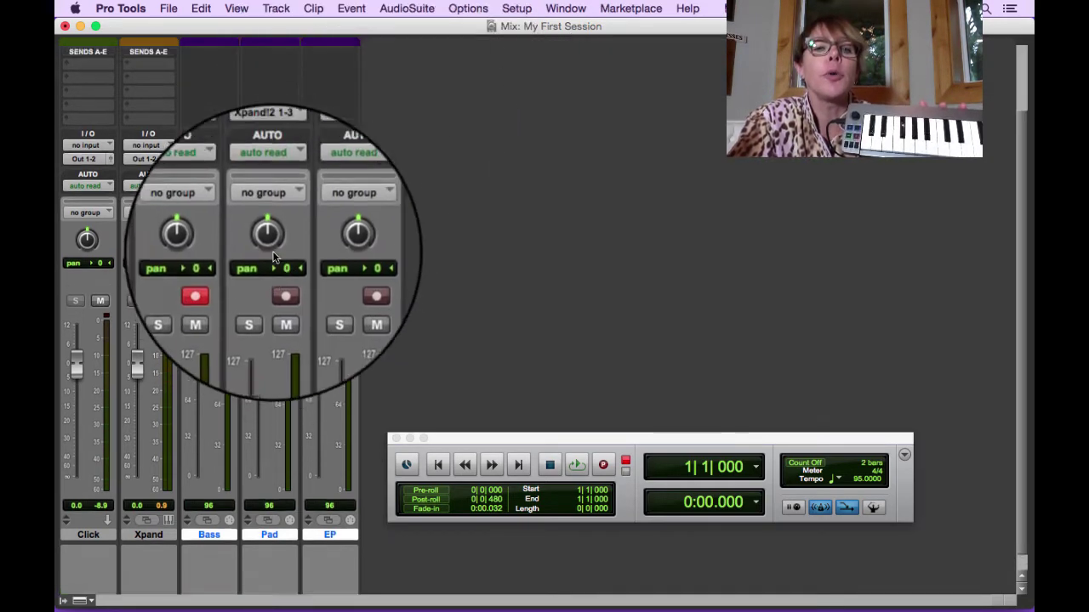
{"action": "left_click", "coordinate": [154, 65]}
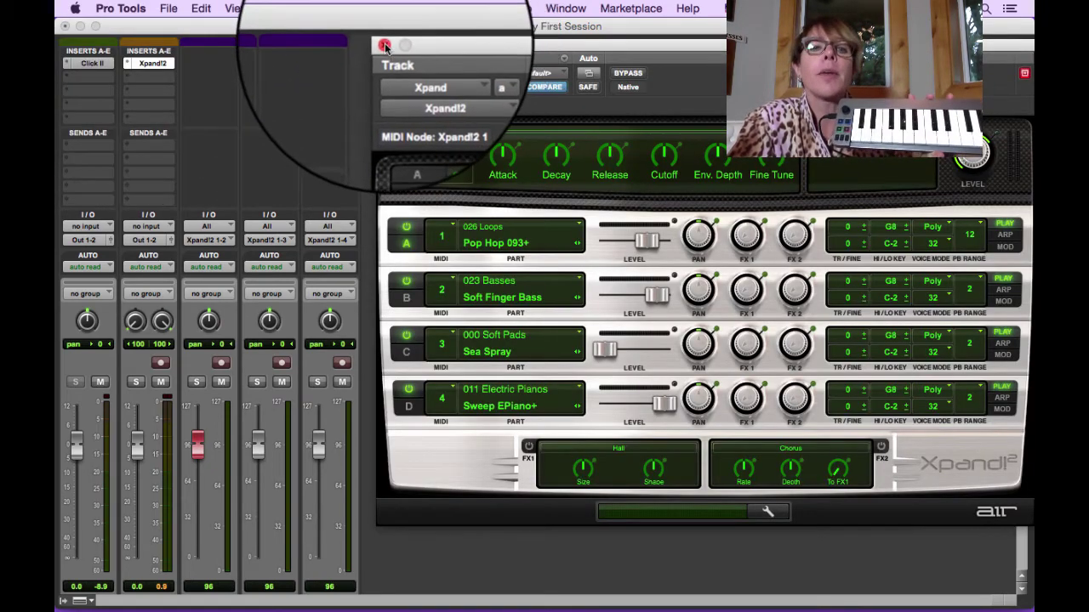
{"action": "left_click", "coordinate": [387, 45]}
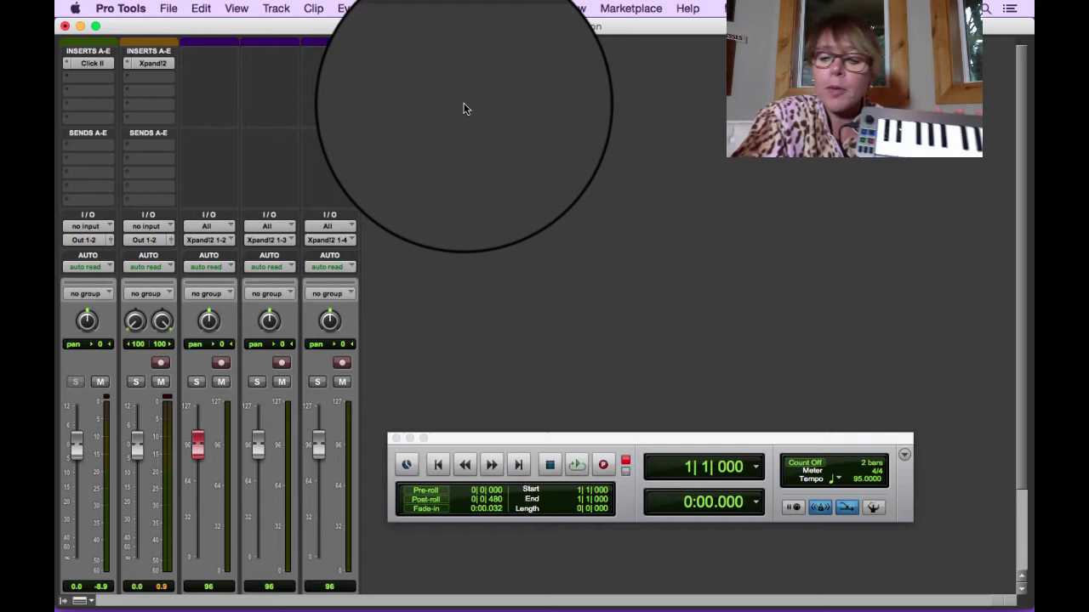
Switch to the Edit window and enlarge the Bass track using its height menu and edge drag
{"action": "key", "text": "super+equal"}
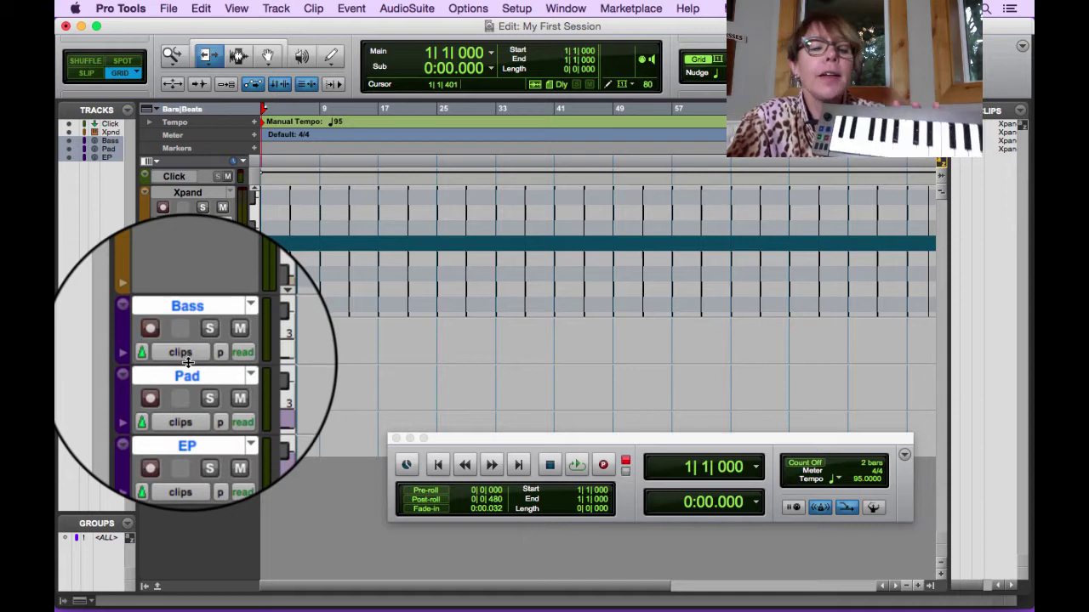
{"action": "left_click_drag", "start_coordinate": [188, 362], "coordinate": [210, 390]}
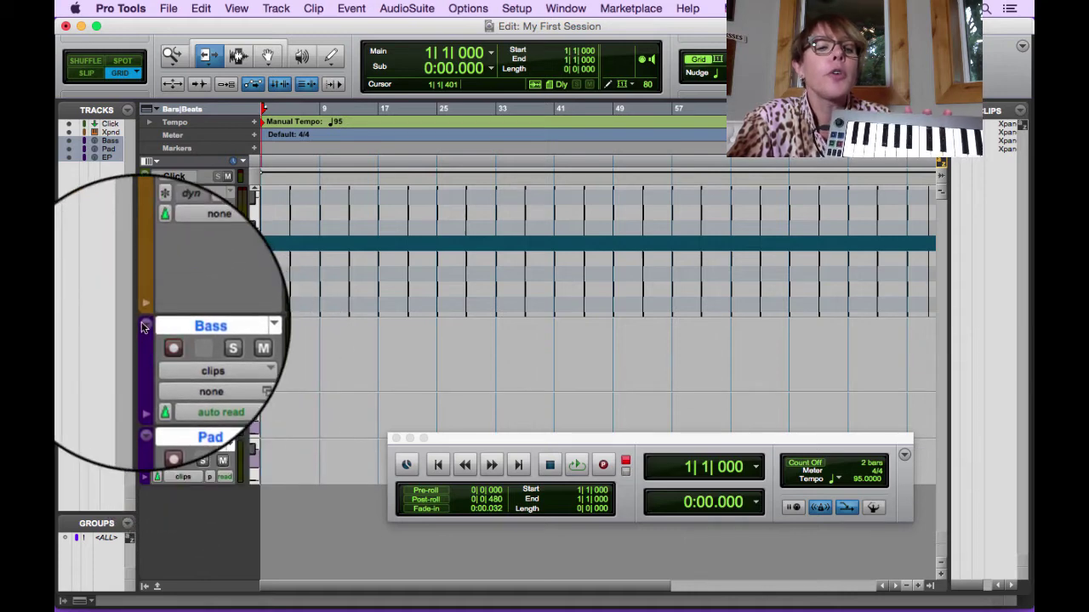
{"action": "left_click", "coordinate": [143, 327]}
{"action": "left_click", "coordinate": [160, 344]}
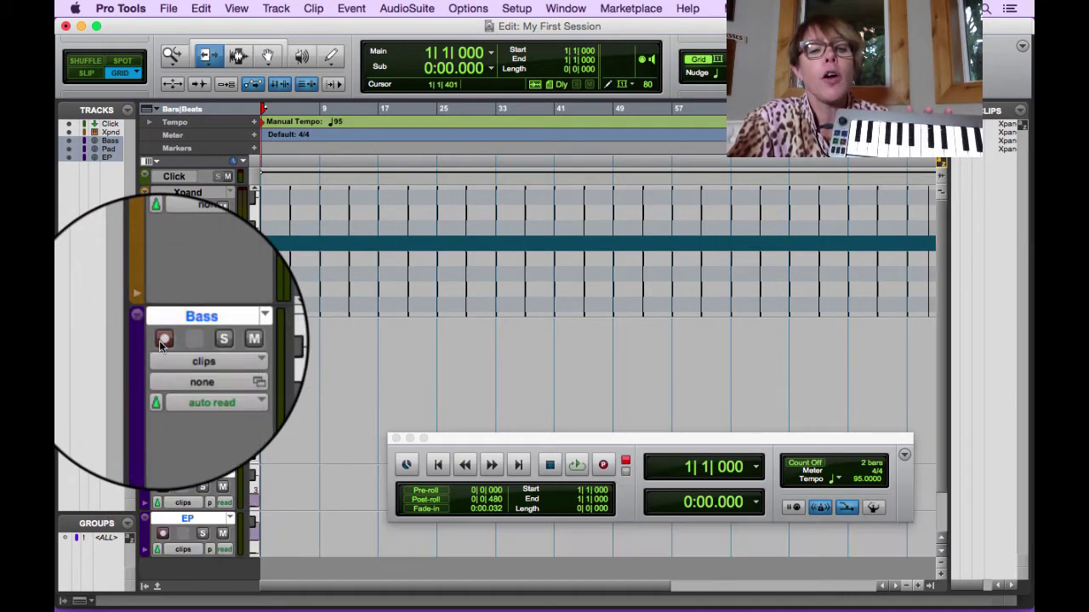
{"action": "left_click", "coordinate": [143, 328]}
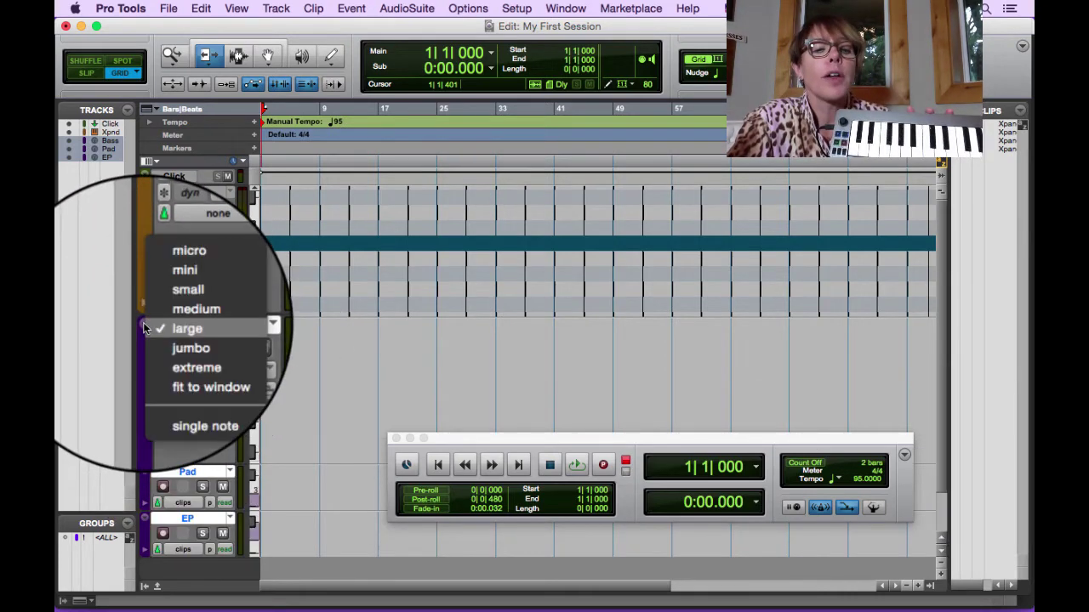
{"action": "left_click", "coordinate": [181, 299]}
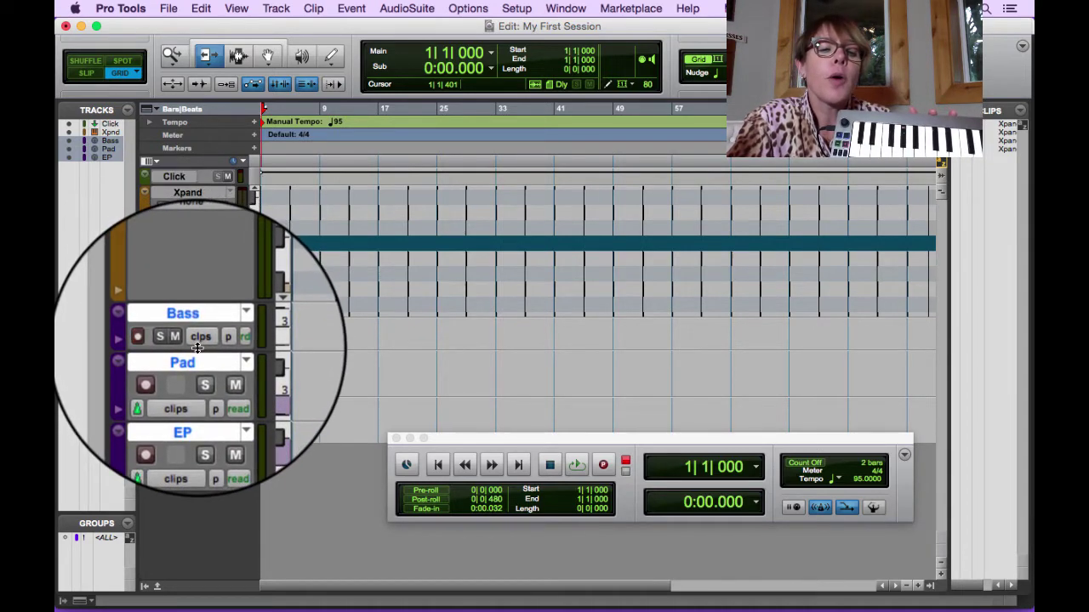
{"action": "left_click_drag", "start_coordinate": [198, 348], "coordinate": [200, 400]}
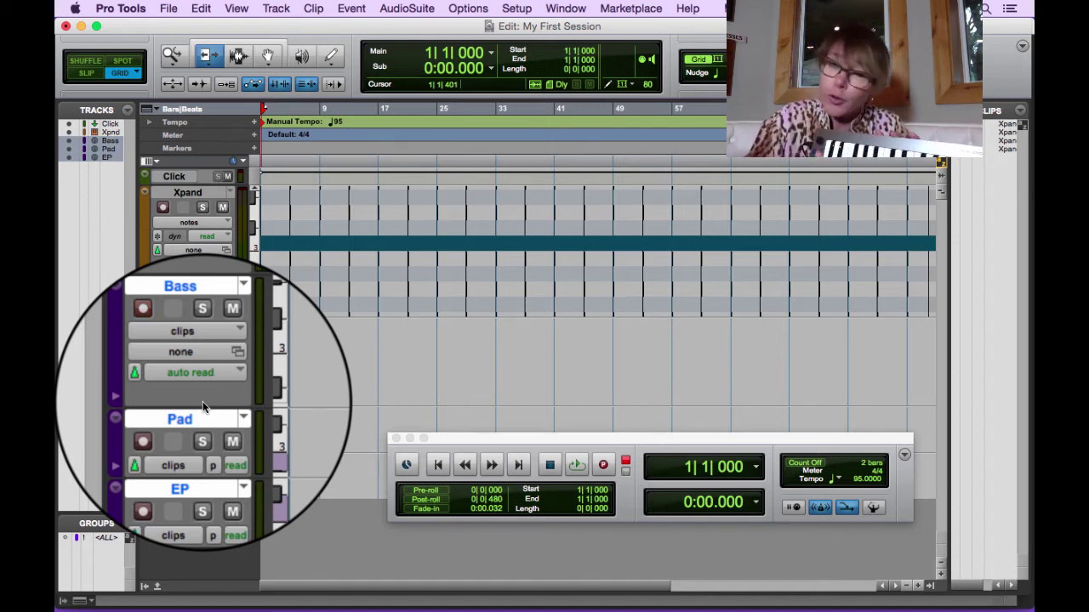
Record-enable the Bass track with Shift+R
{"action": "key", "text": "shift+r"}
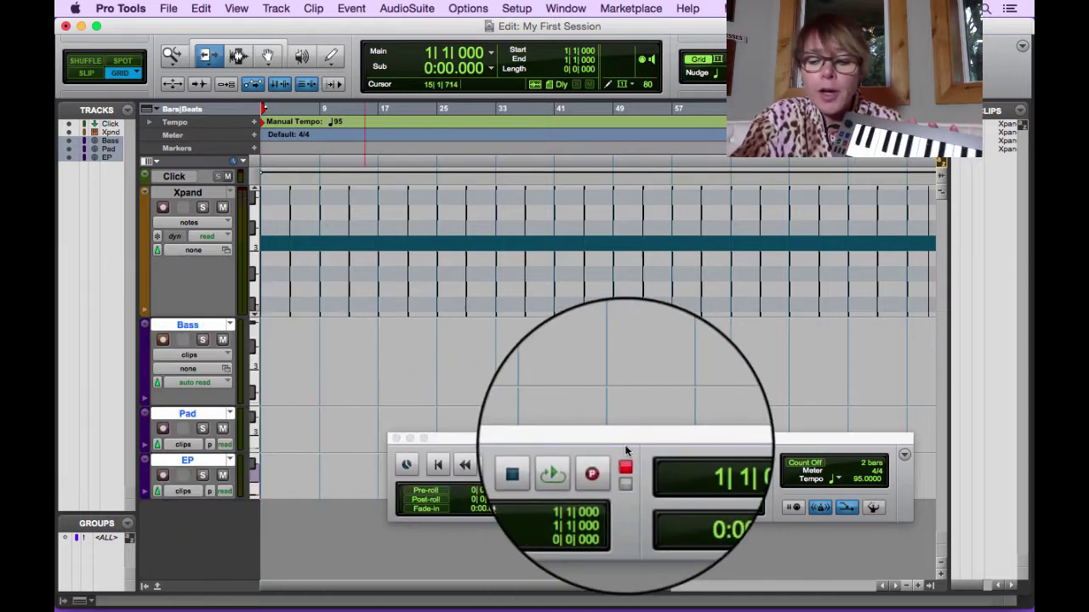
Record the bass line from the keyboard into a new Bass-01 clip, then stop
{"action": "key", "text": "super+space"}
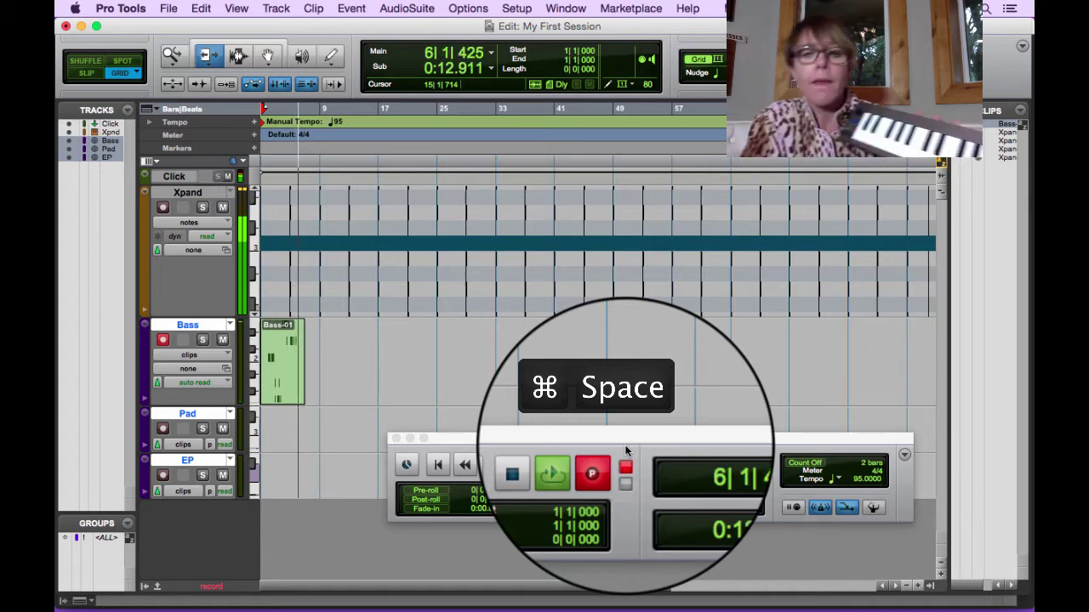
{"action": "key", "text": "space"}
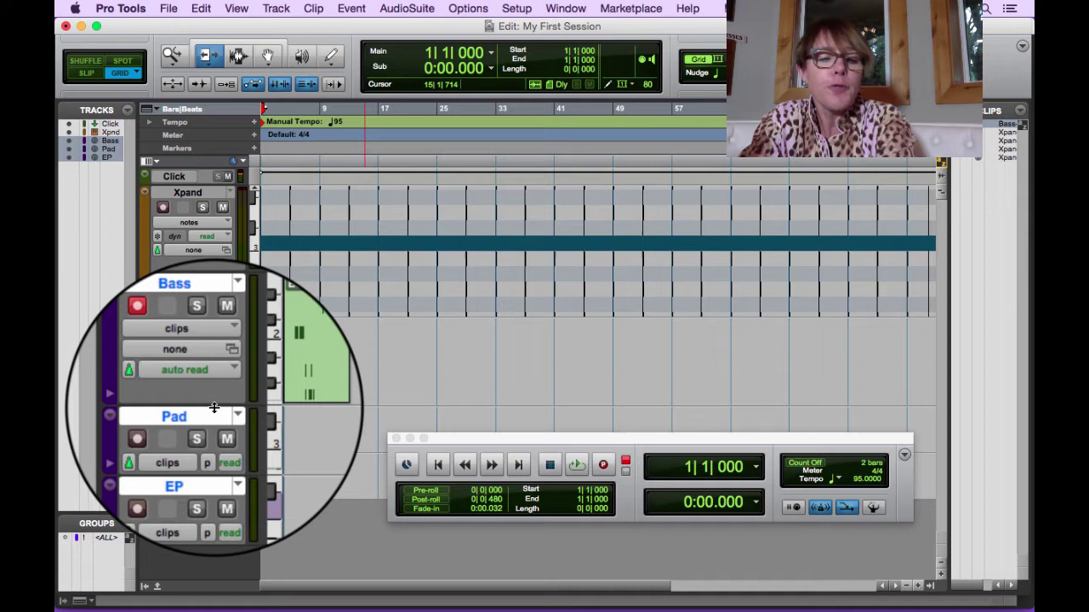
Switch the Bass track view to notes and scroll the mini-keyboard to center the notes
{"action": "left_click", "coordinate": [193, 357]}
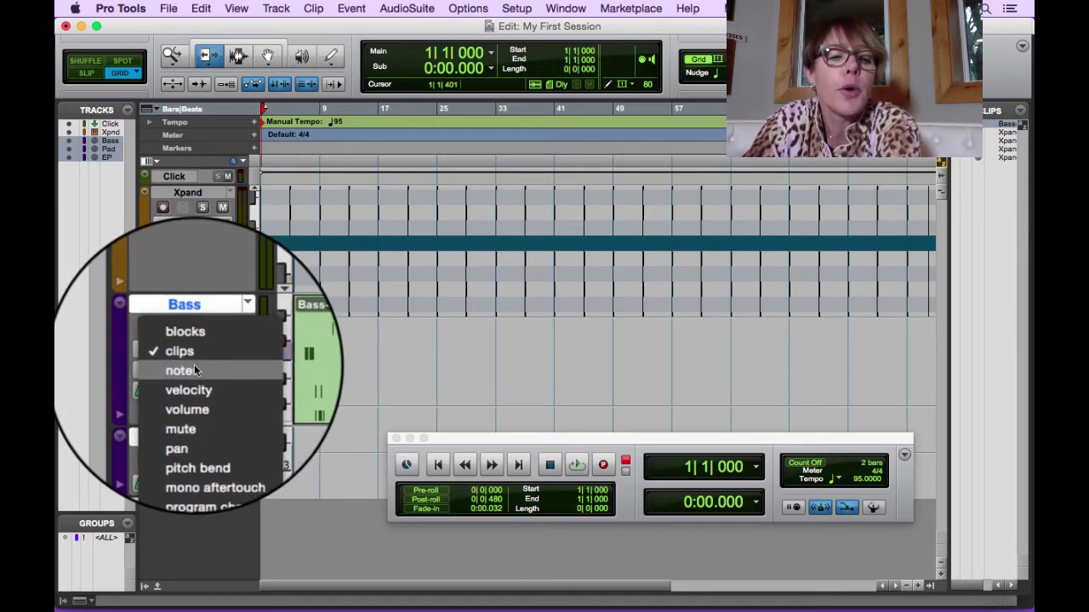
{"action": "left_click", "coordinate": [194, 371]}
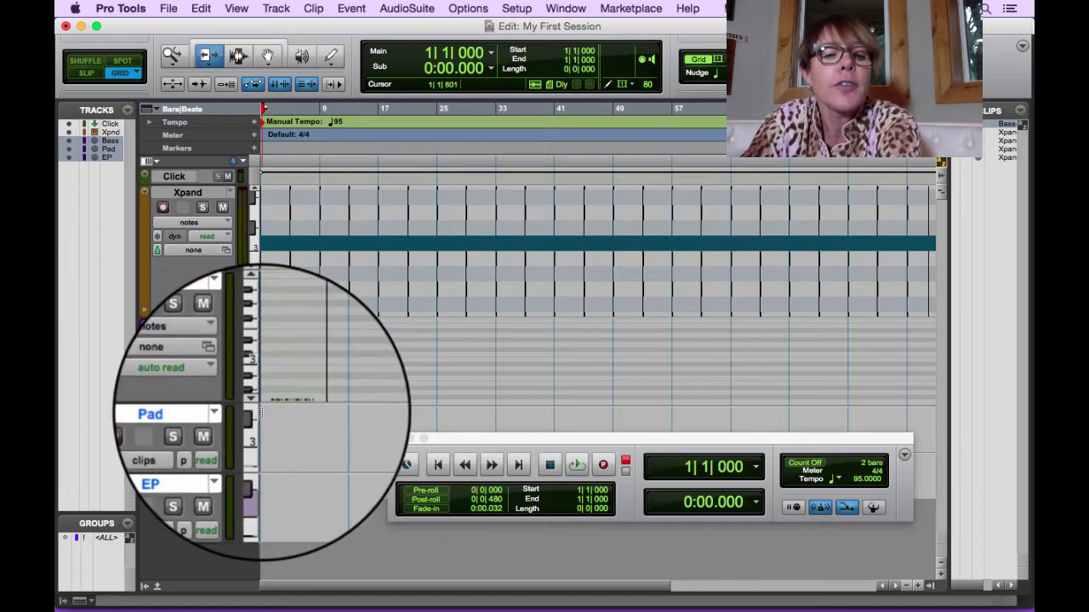
{"action": "left_click", "coordinate": [257, 410]}
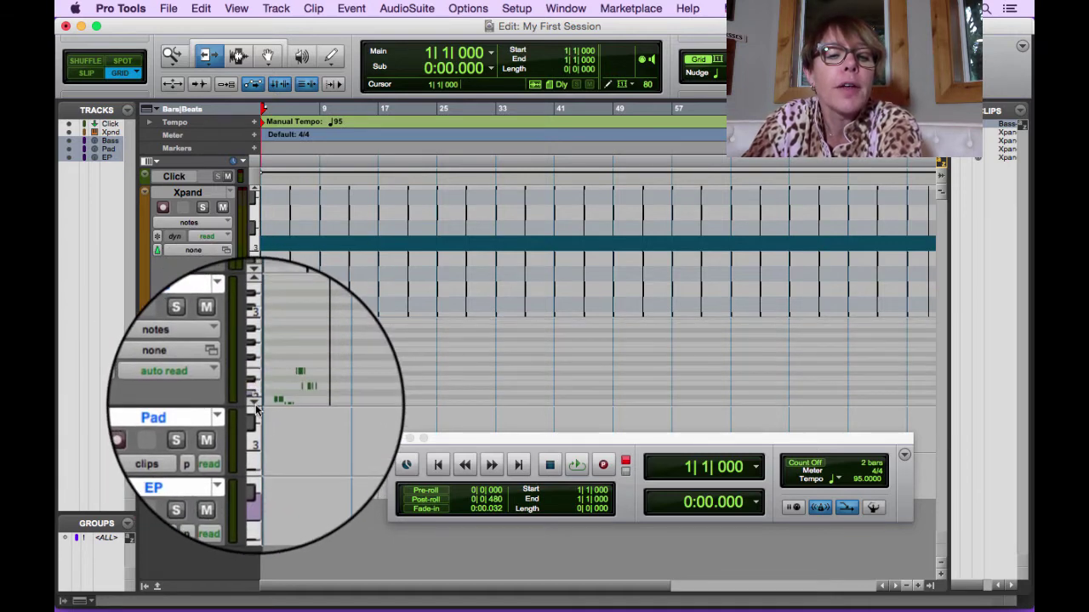
{"action": "left_click", "coordinate": [256, 410]}
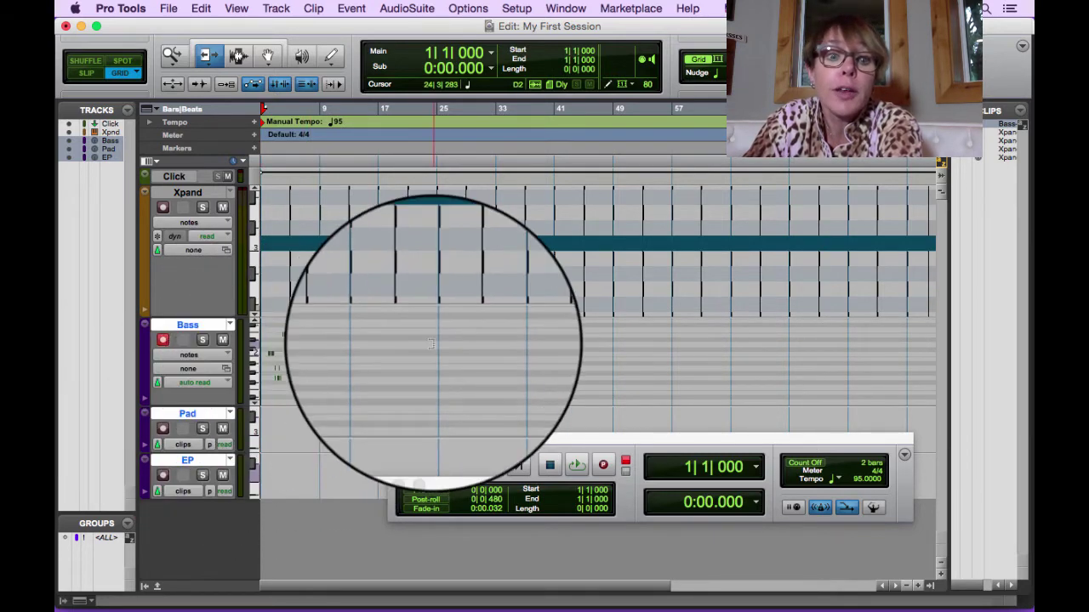
Choose the Selector tool, place the edit position on Bass, and zoom in with Cmd+]
{"action": "left_click", "coordinate": [238, 55]}
{"action": "left_click", "coordinate": [328, 365]}
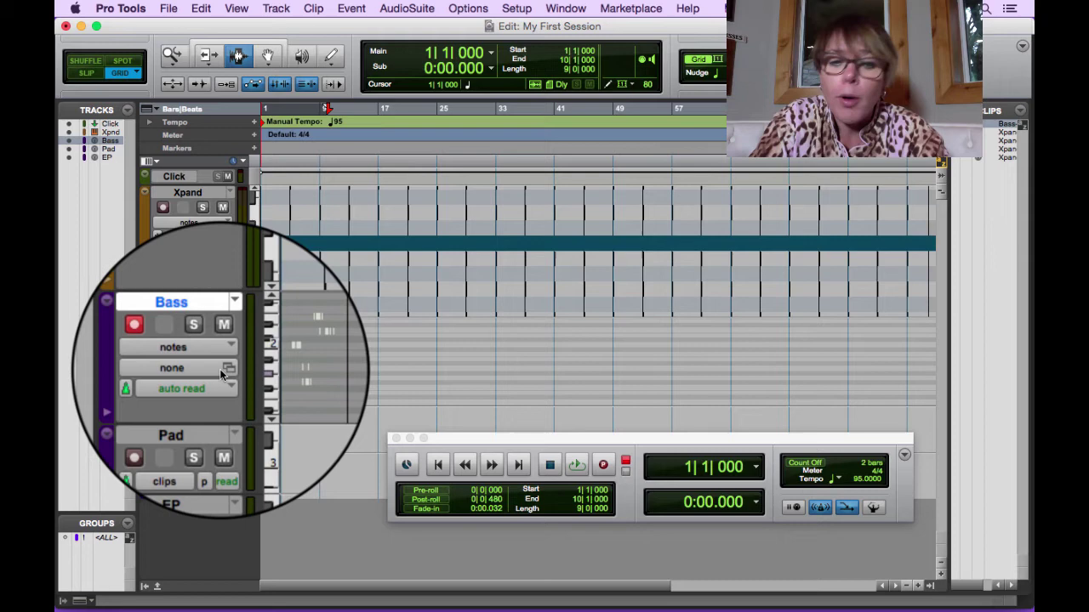
{"action": "key", "text": "super+bracketright"}
{"action": "key", "text": "super+bracketright"}
{"action": "key", "text": "super+bracketright"}
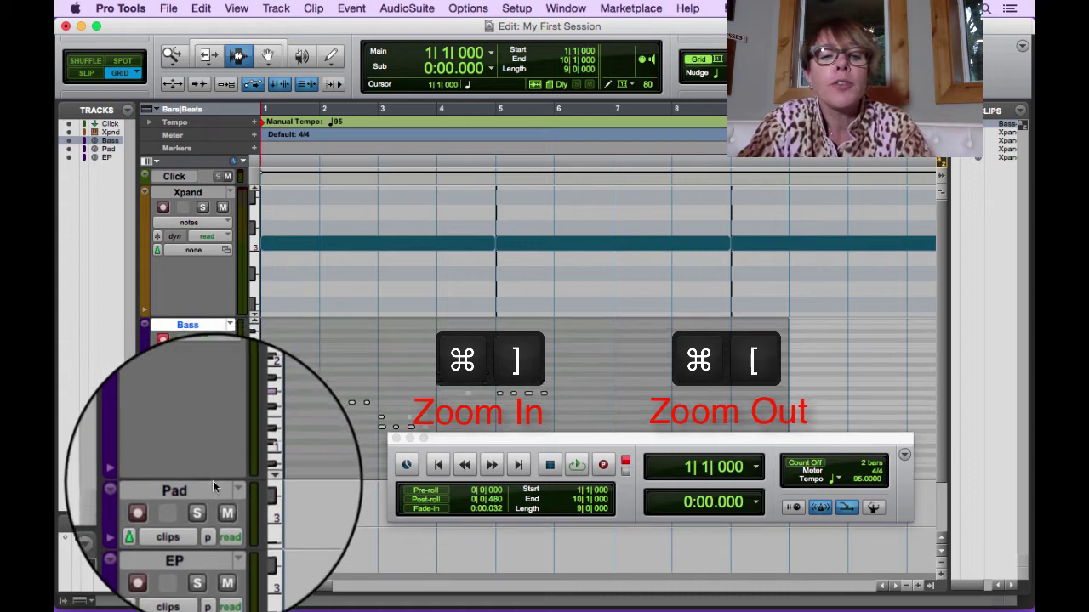
Close the floating Transport and inspect the Bass notes around bar 3
{"action": "left_click", "coordinate": [396, 438]}
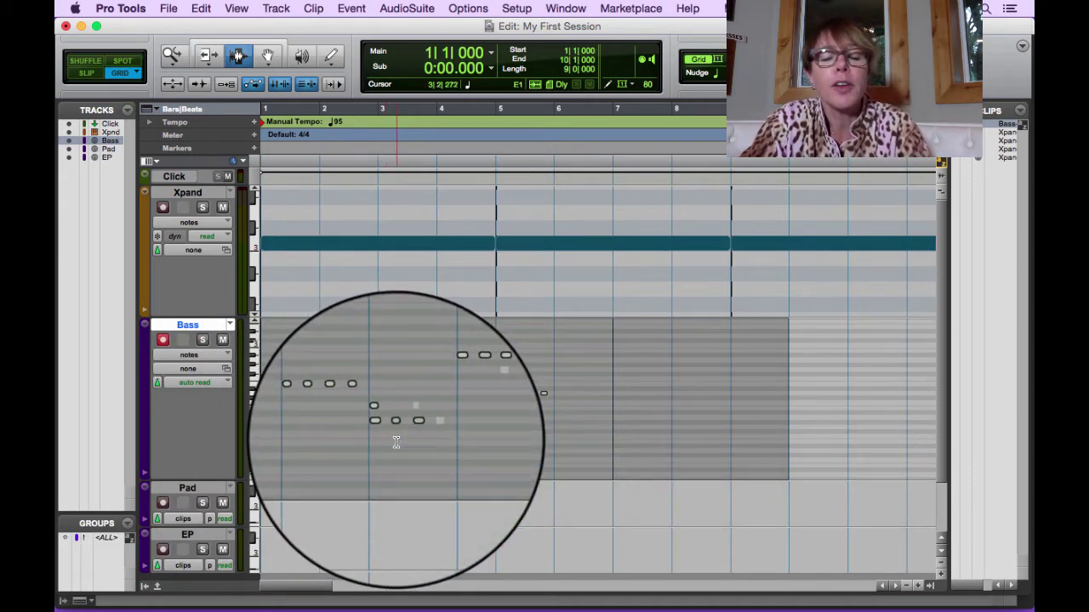
{"action": "left_click", "coordinate": [305, 425]}
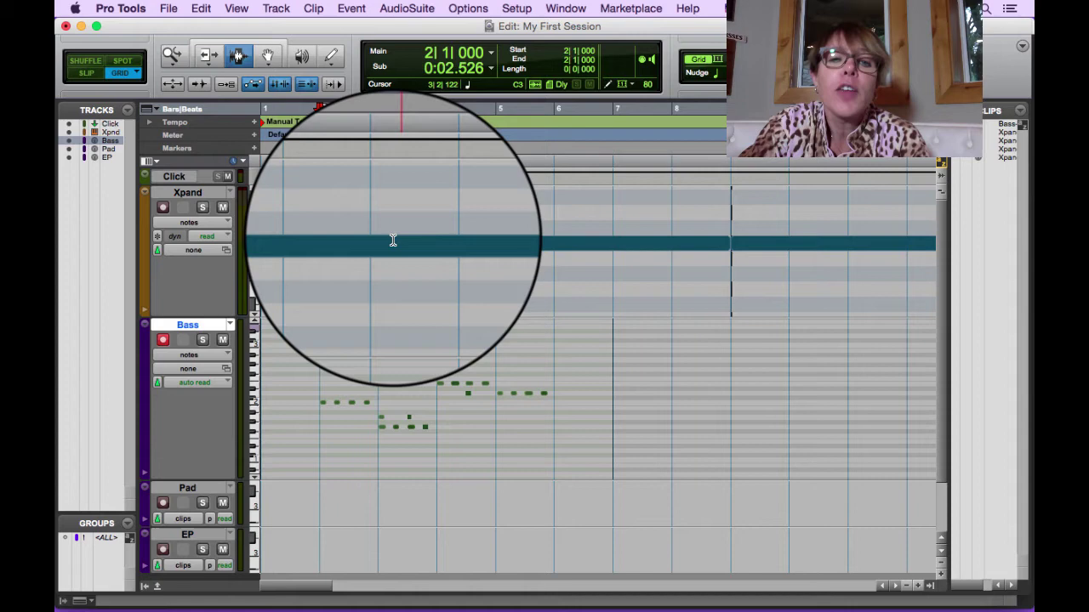
{"action": "left_click_drag", "start_coordinate": [378, 426], "coordinate": [417, 428]}
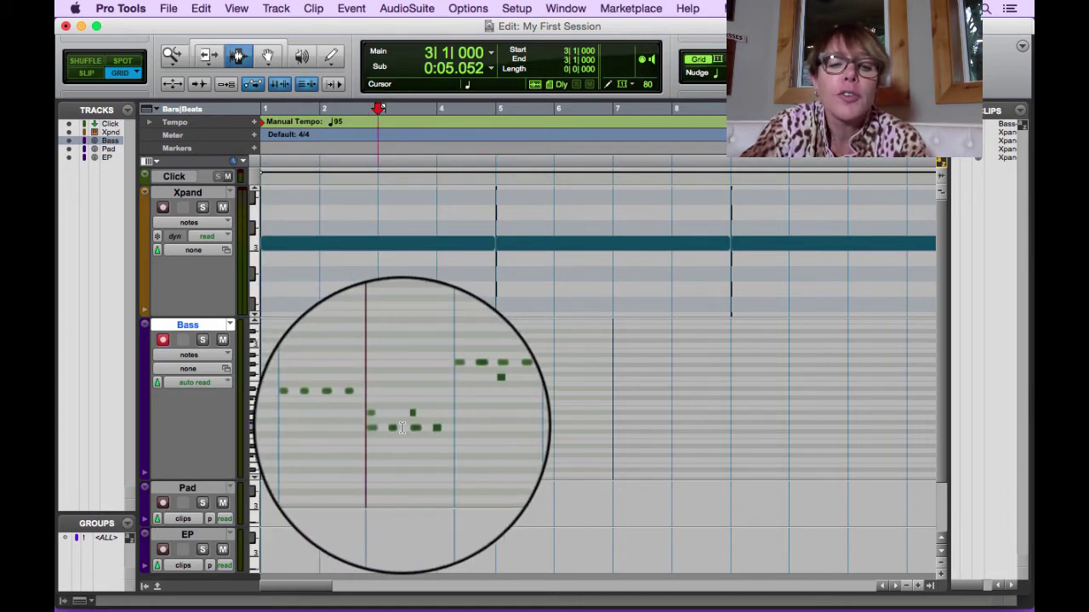
{"action": "left_click", "coordinate": [425, 428]}
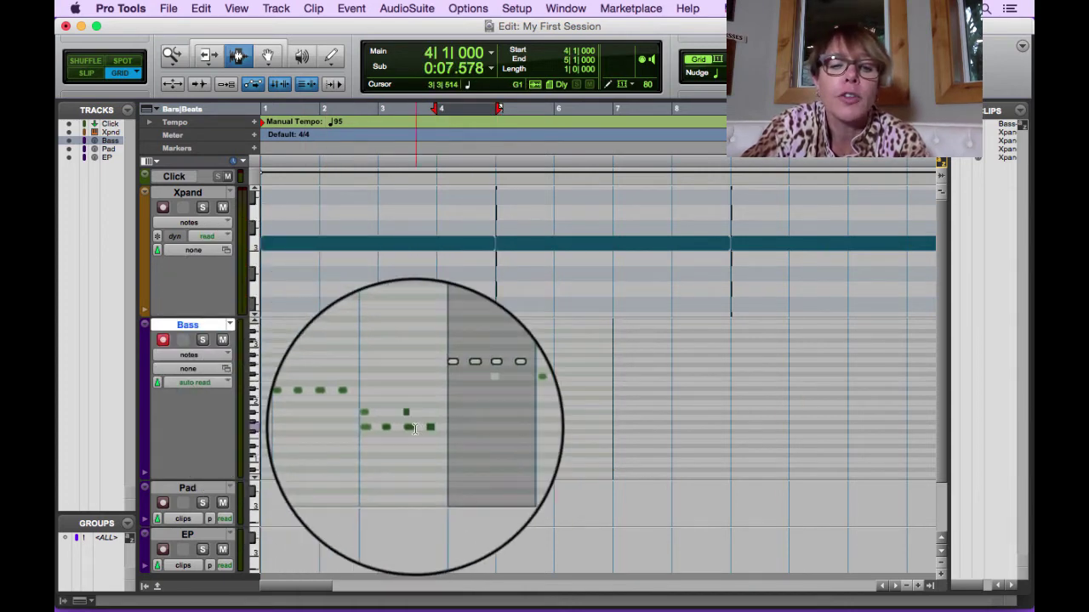
{"action": "left_click", "coordinate": [375, 434]}
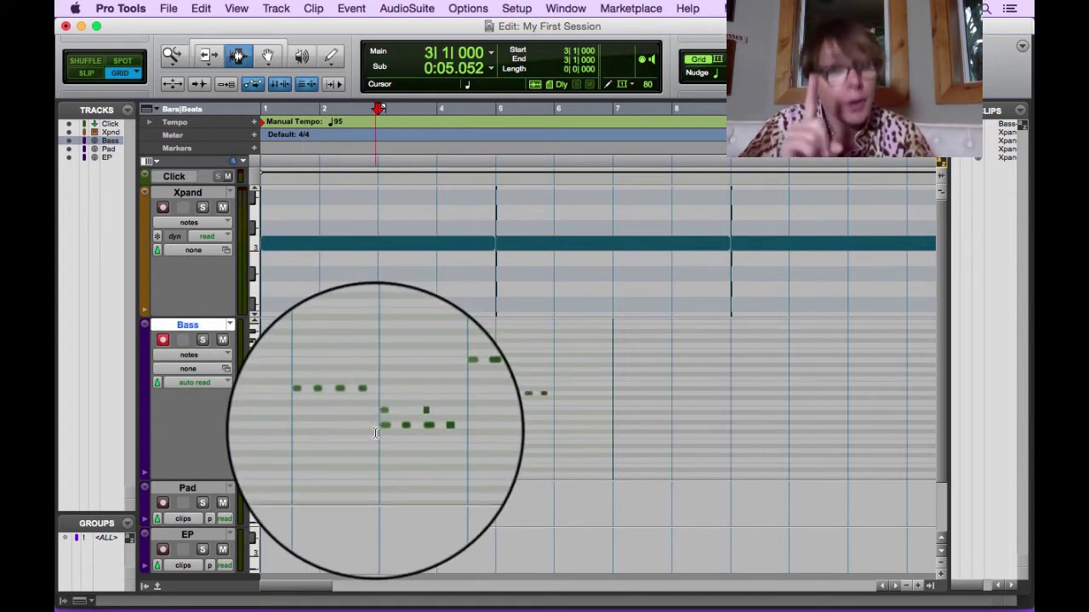
Switch to Slip mode and set the Grabber tool to Object
{"action": "left_click", "coordinate": [87, 73]}
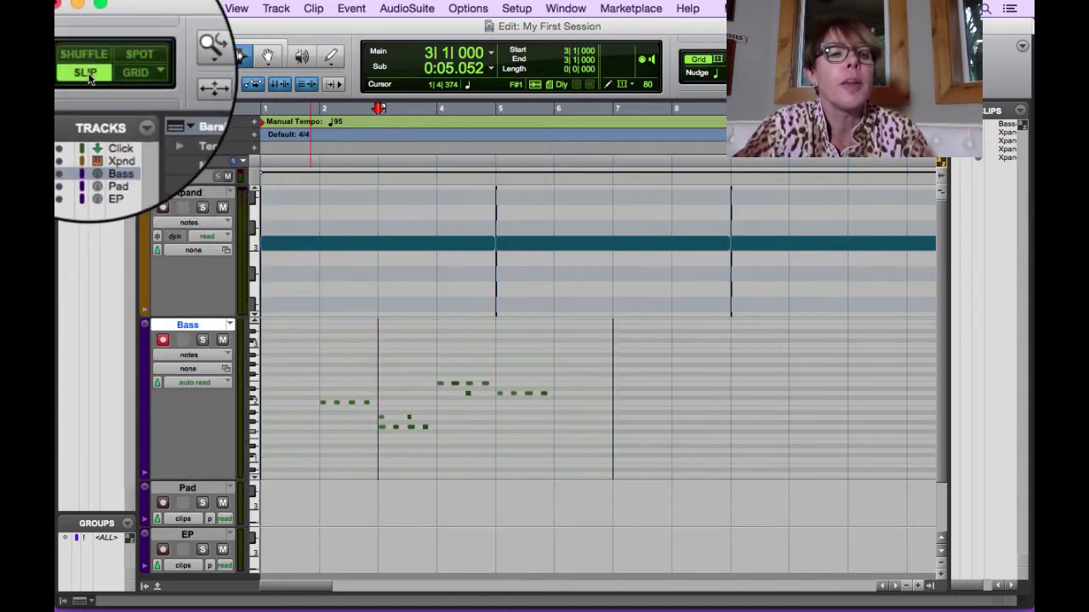
{"action": "left_click_drag", "start_coordinate": [369, 432], "coordinate": [396, 442]}
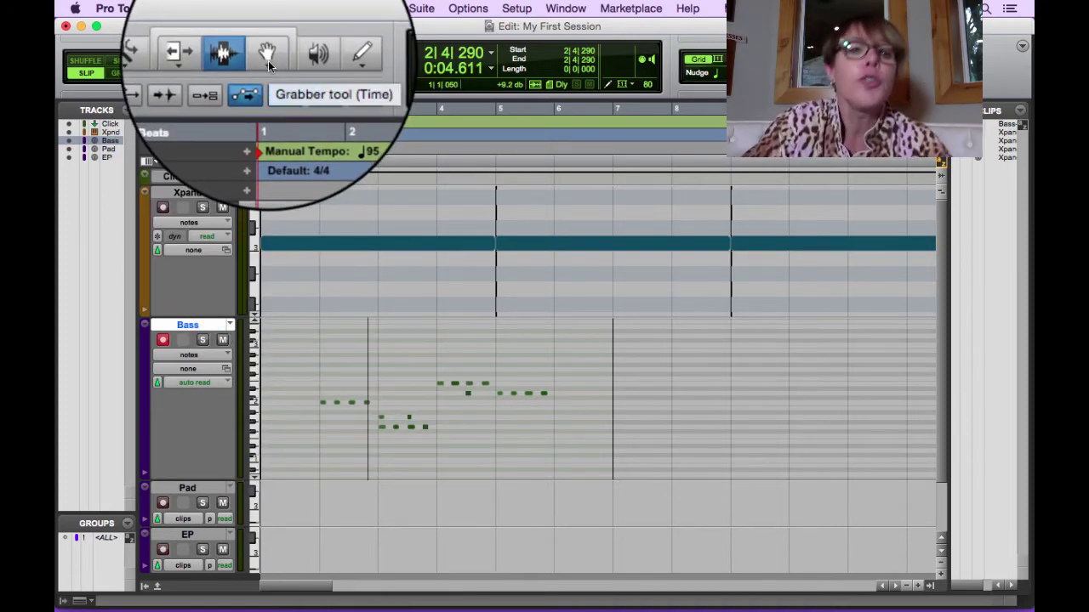
{"action": "left_click", "coordinate": [268, 59]}
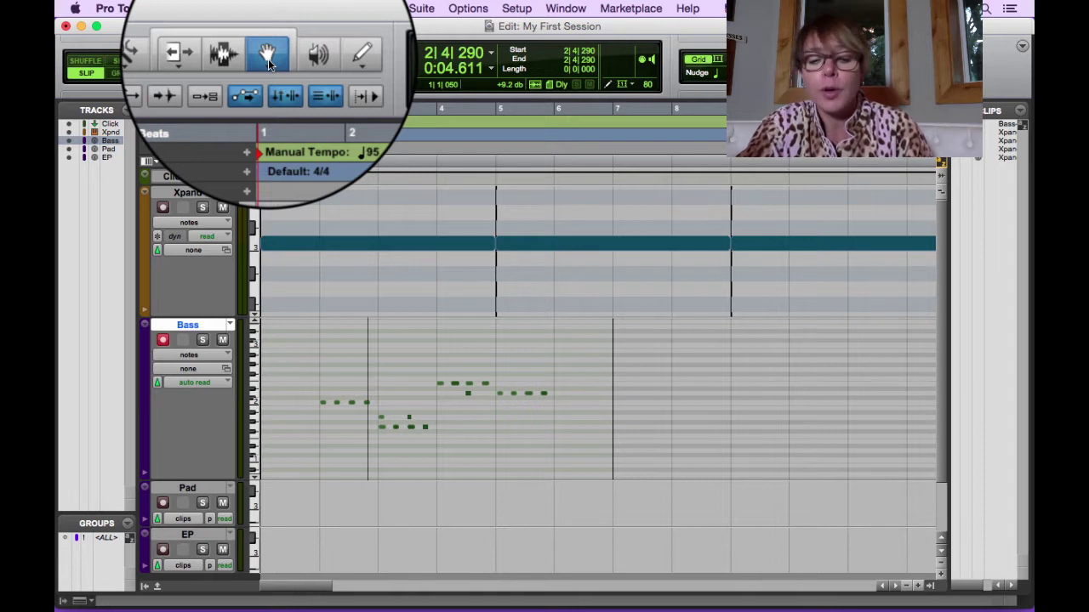
{"action": "left_click", "coordinate": [268, 59]}
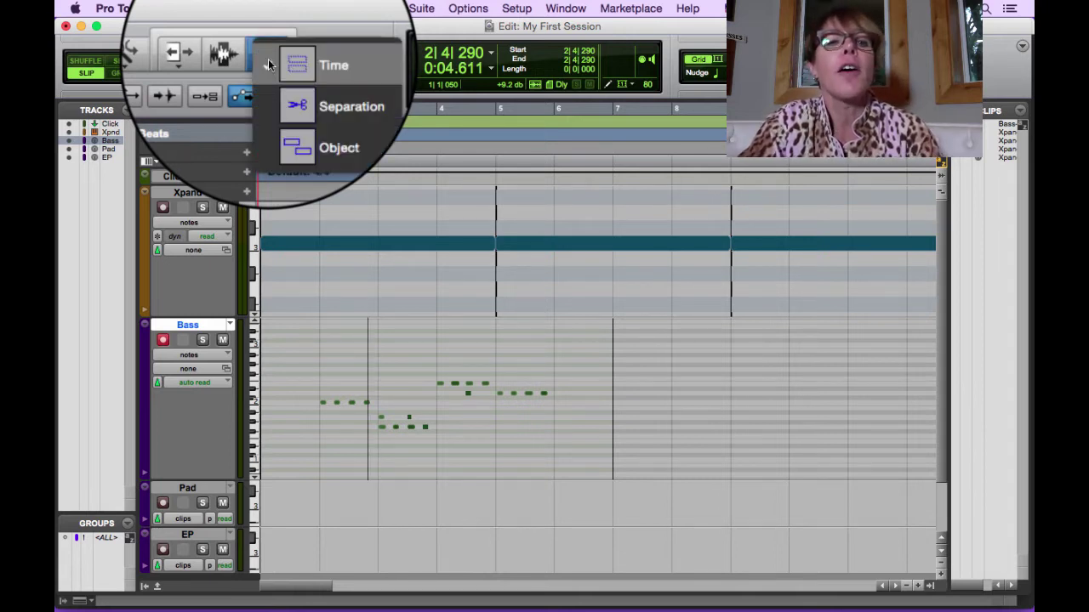
{"action": "left_click", "coordinate": [320, 122]}
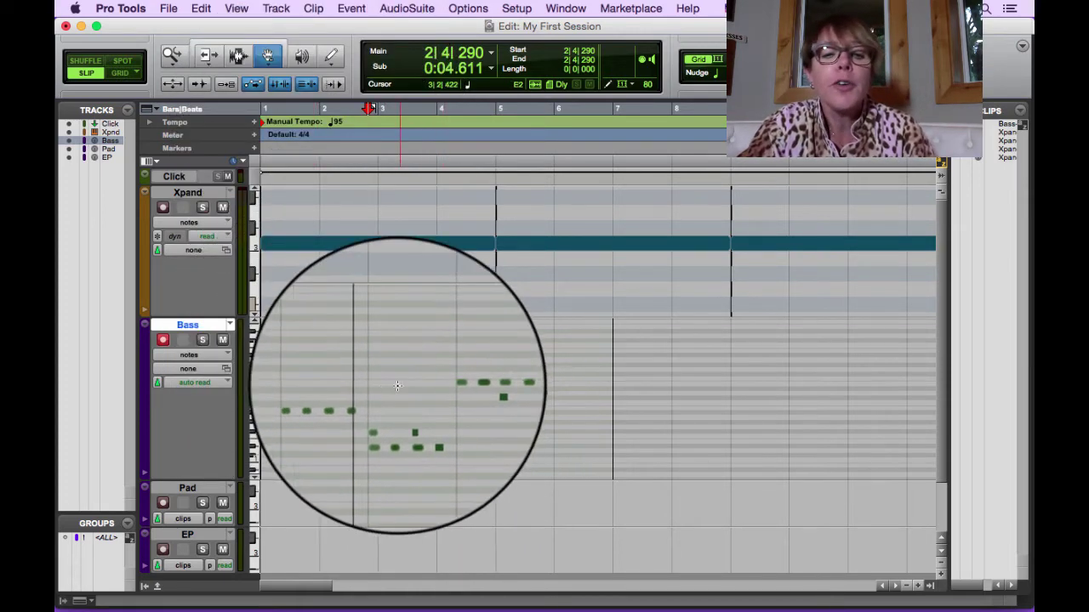
Select the stray Bass notes around bars 3 and 4 and delete them
{"action": "left_click", "coordinate": [375, 409]}
{"action": "left_click_drag", "start_coordinate": [375, 409], "coordinate": [390, 421]}
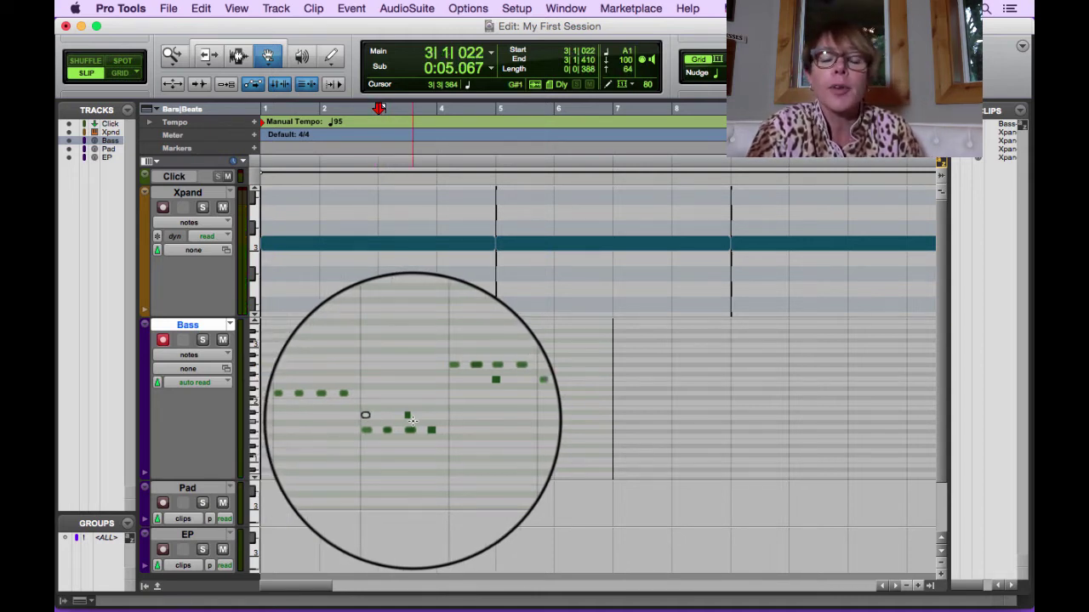
{"action": "left_click_drag", "start_coordinate": [399, 420], "coordinate": [415, 420]}
{"action": "left_click", "coordinate": [408, 420]}
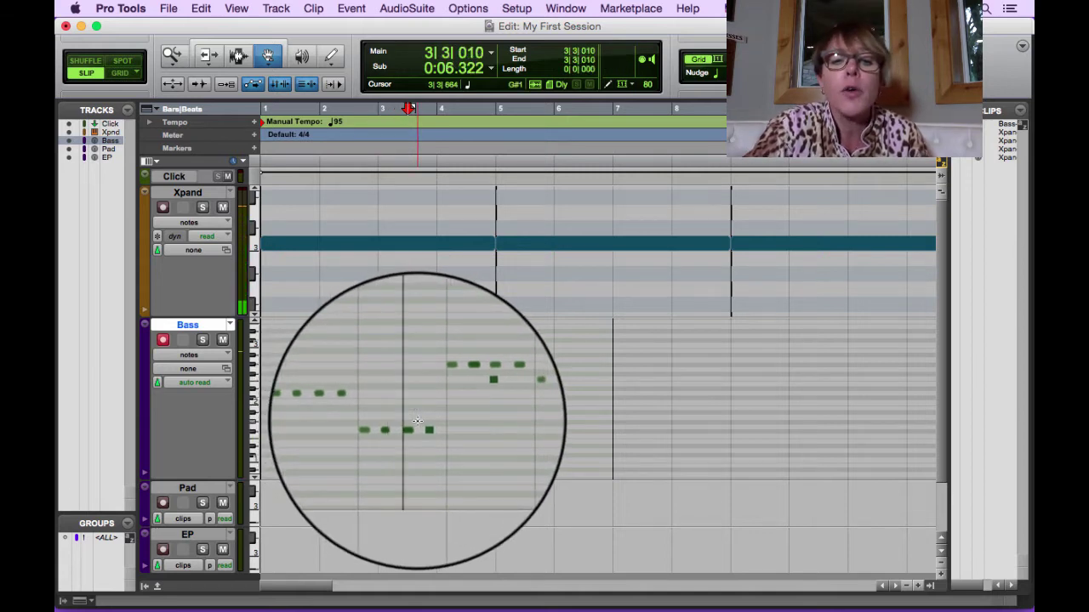
{"action": "left_click", "coordinate": [468, 405]}
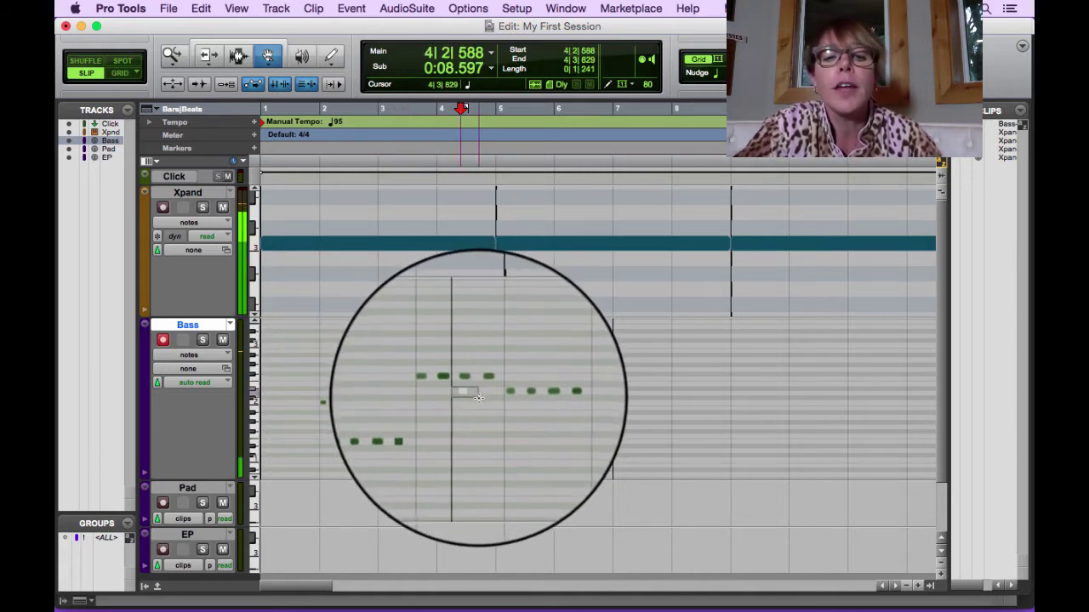
{"action": "left_click", "coordinate": [479, 397]}
{"action": "key", "text": "Left"}
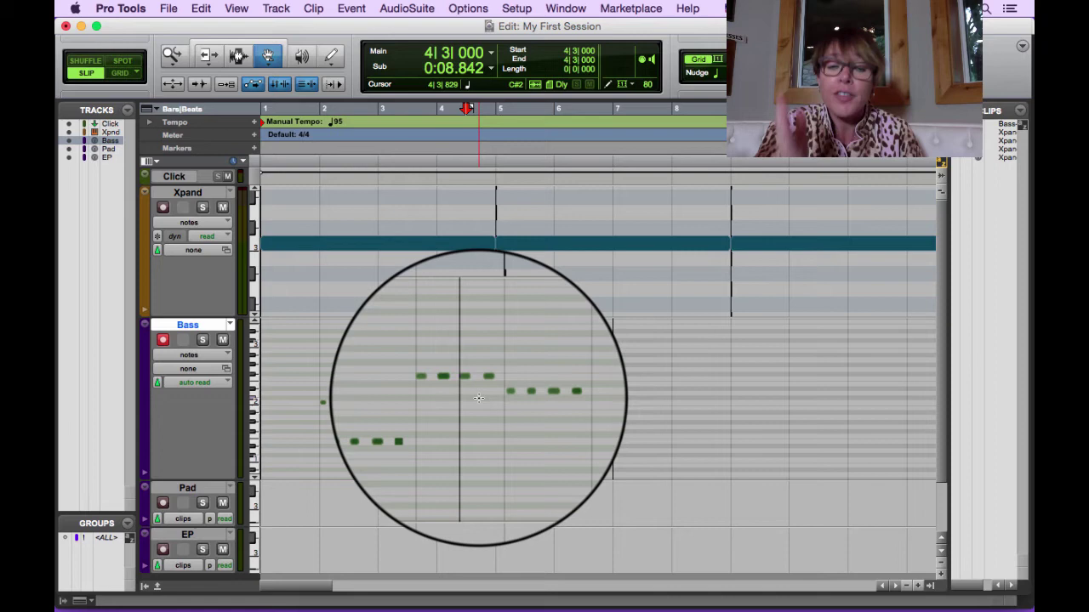
Select the whole Bass phrase with the Trim tool and open Event > Event Operations
{"action": "left_click", "coordinate": [239, 55]}
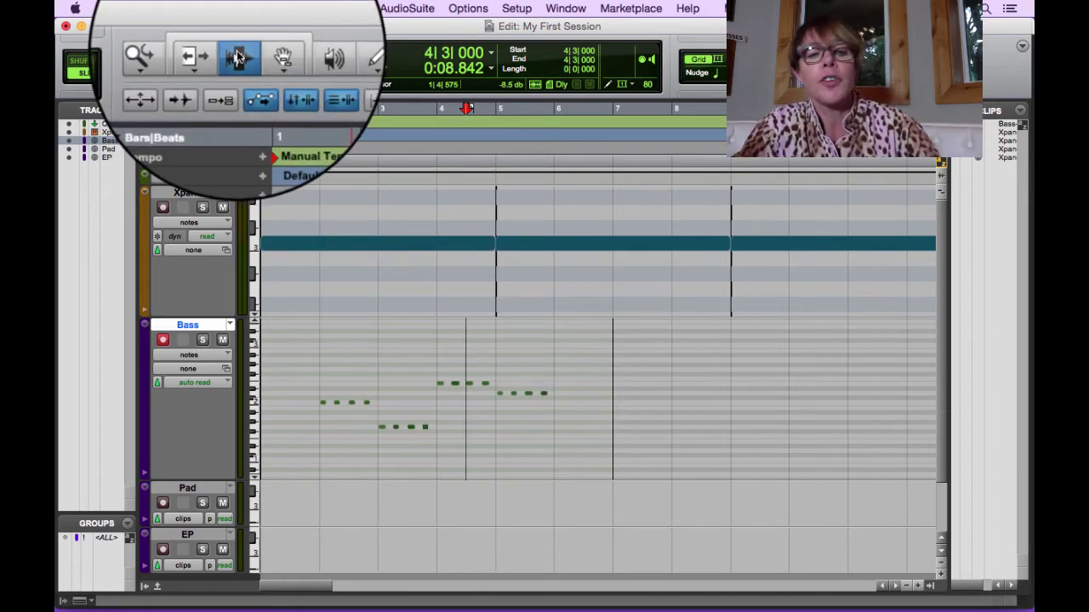
{"action": "left_click_drag", "start_coordinate": [569, 417], "coordinate": [306, 408]}
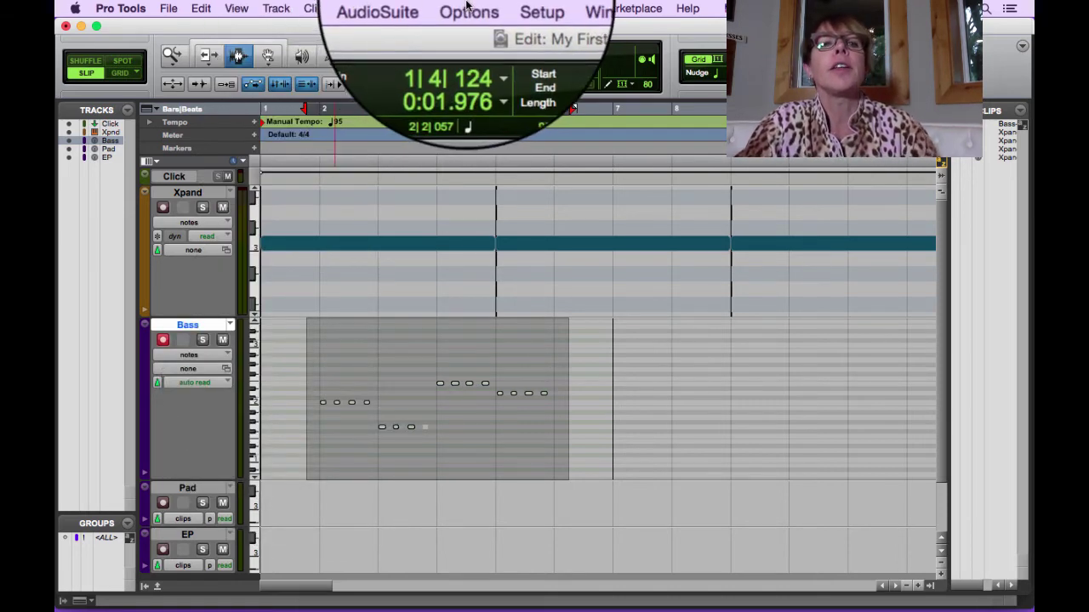
{"action": "left_click", "coordinate": [354, 6]}
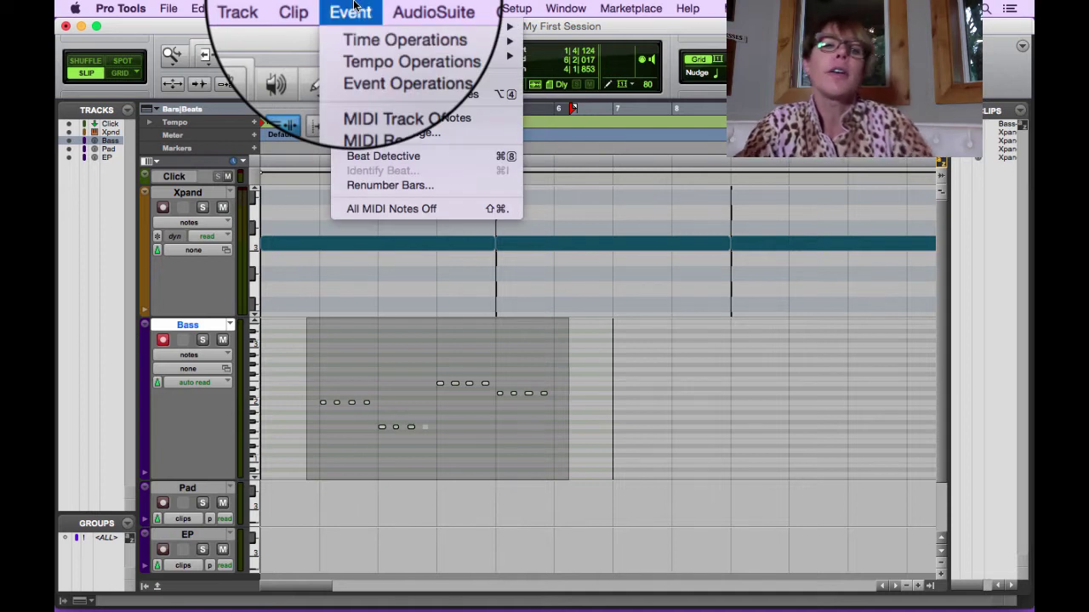
{"action": "mouse_move", "coordinate": [377, 31]}
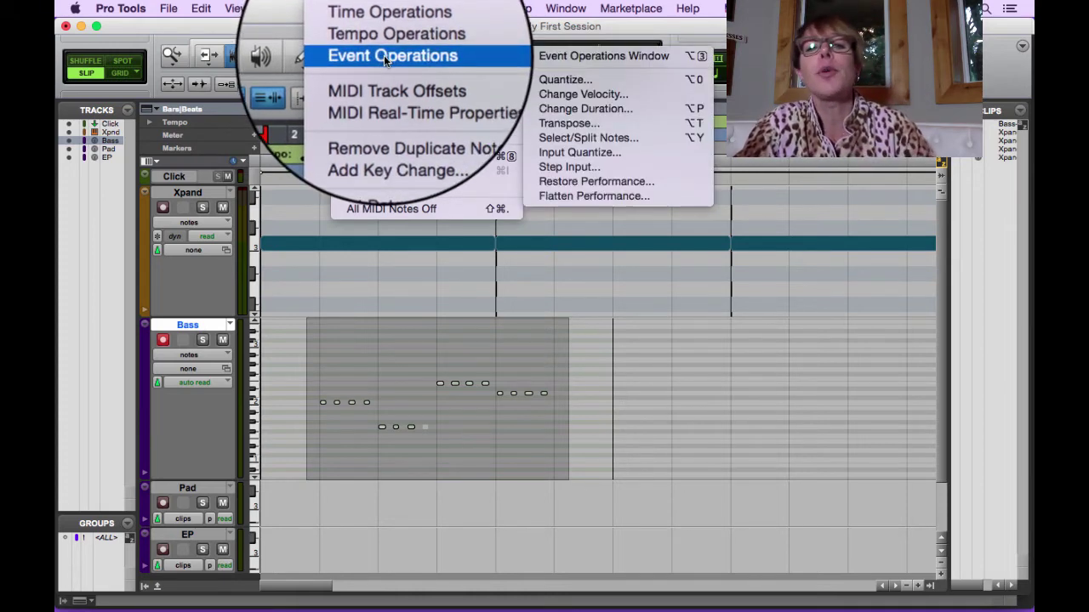
Set Quantize to a 1/4-note grid with Strength turned on at 80%
{"action": "left_click", "coordinate": [564, 76]}
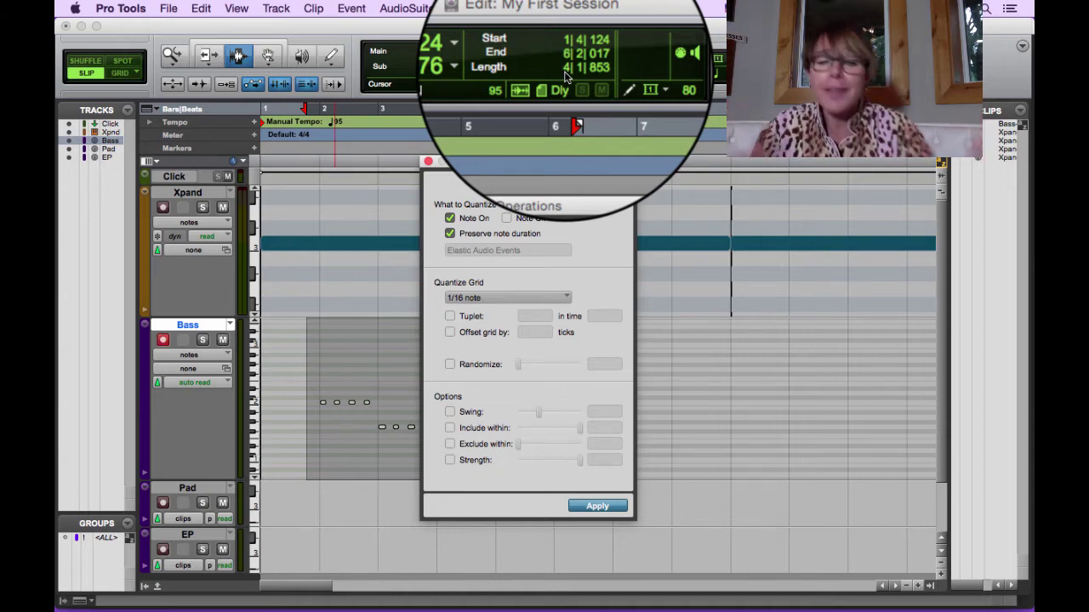
{"action": "left_click_drag", "start_coordinate": [552, 163], "coordinate": [721, 103]}
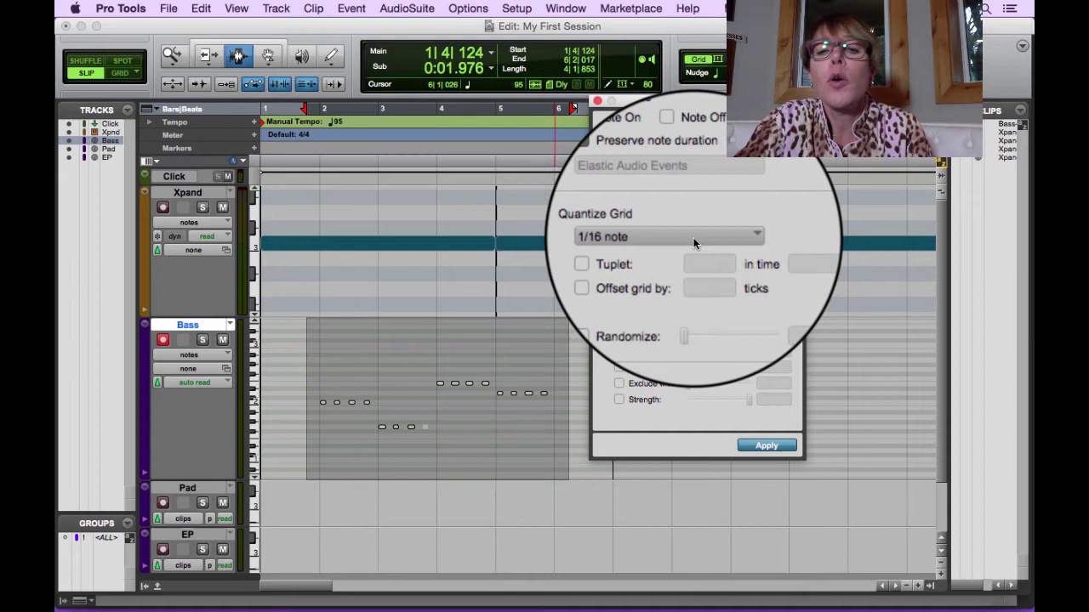
{"action": "left_click", "coordinate": [693, 238]}
{"action": "left_click", "coordinate": [693, 217]}
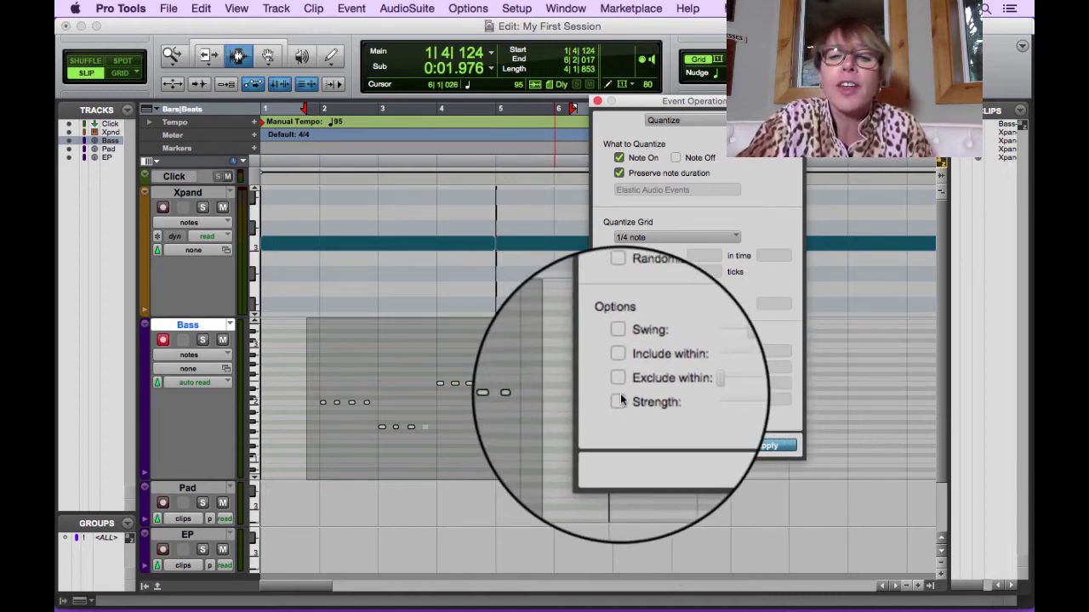
{"action": "left_click", "coordinate": [619, 400]}
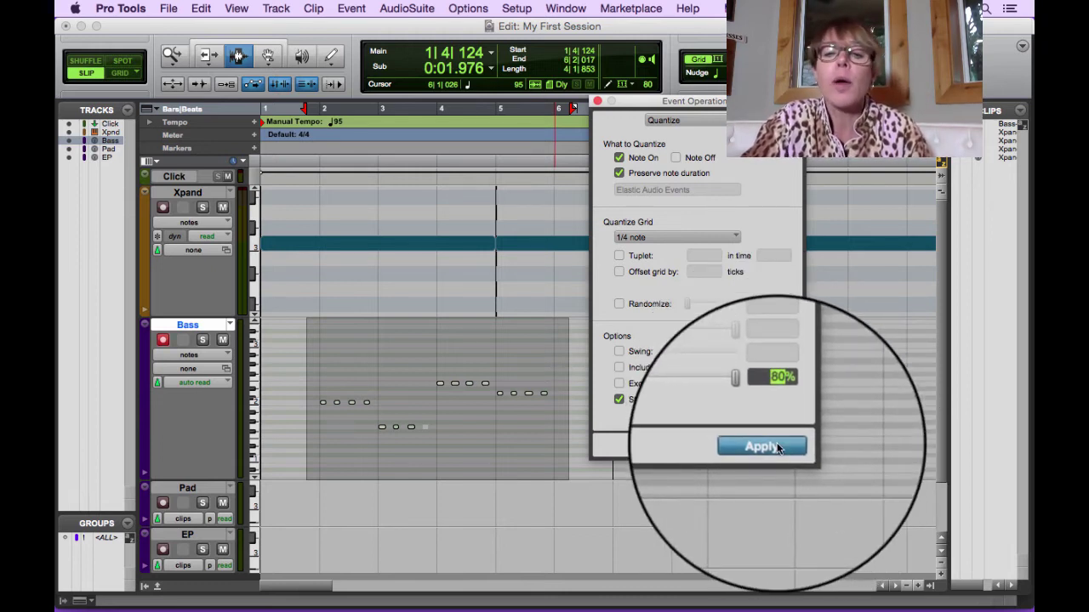
{"action": "key", "text": "Tab"}
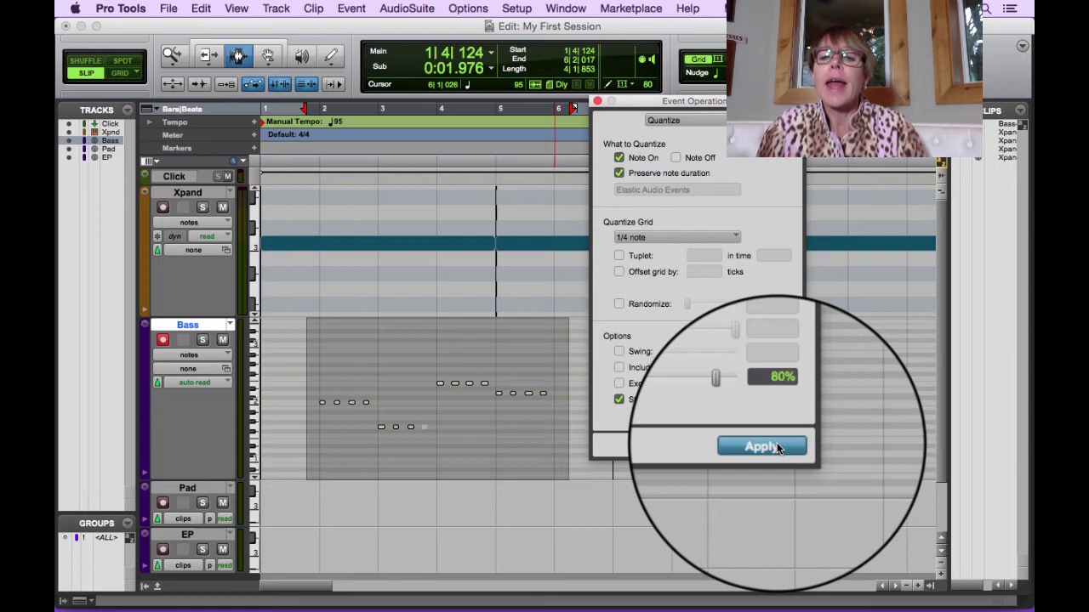
Apply the 1/4-note, 80% quantize to the Bass notes and play the part back from the session start
{"action": "left_click", "coordinate": [760, 446]}
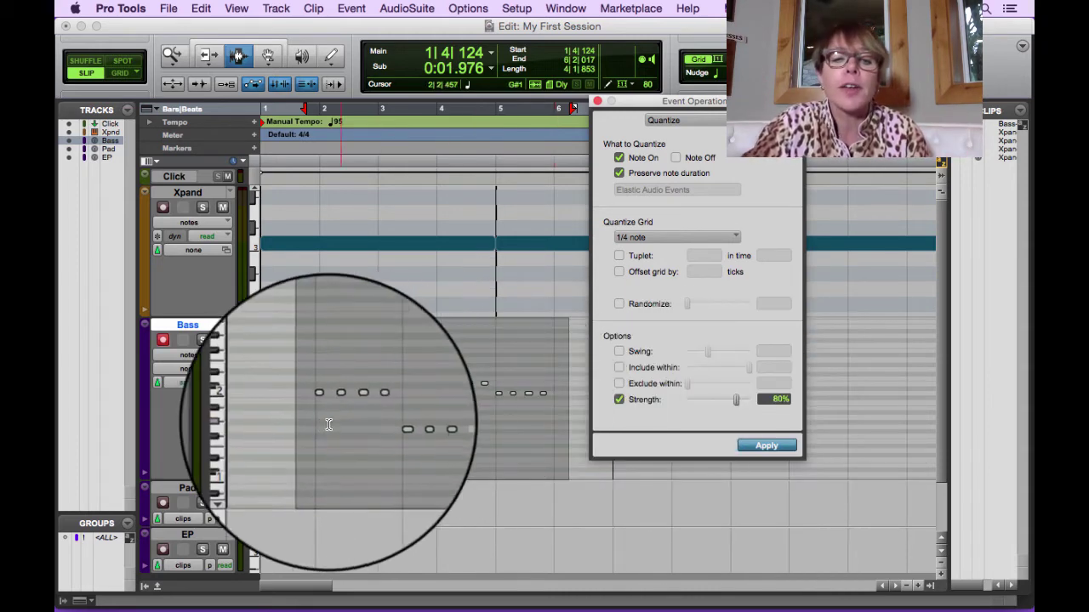
{"action": "left_click", "coordinate": [315, 427]}
{"action": "key", "text": "space"}
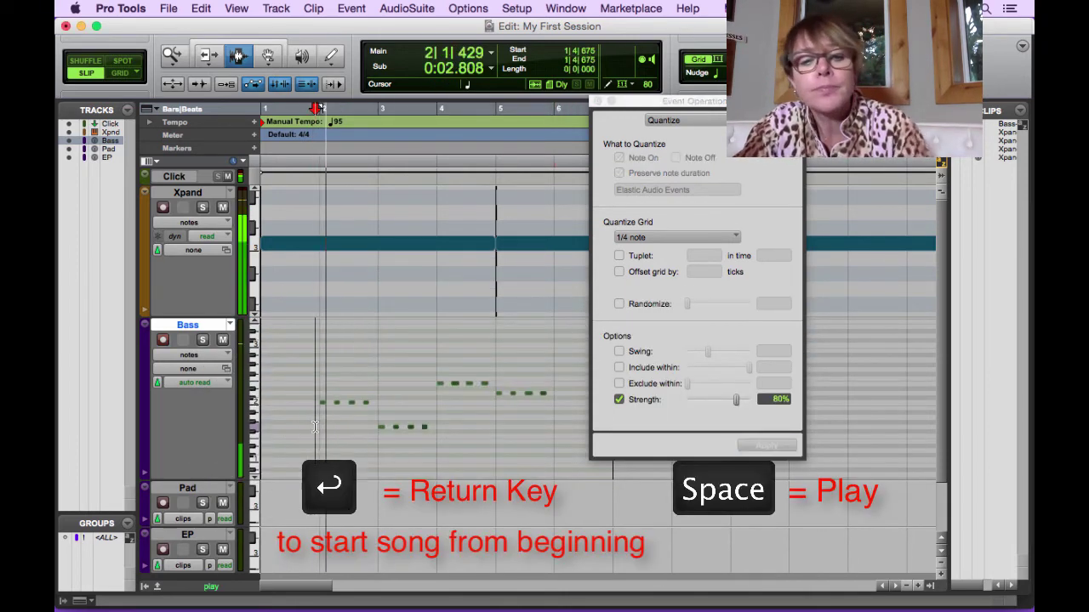
{"action": "key", "text": "space"}
{"action": "key", "text": "Return"}
{"action": "key", "text": "space"}
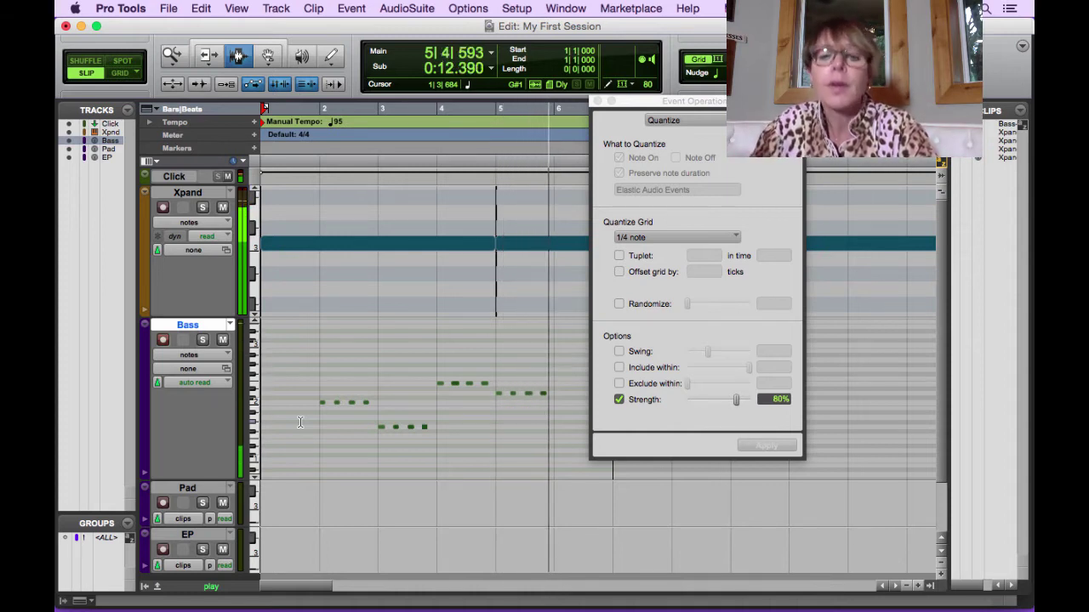
{"action": "key", "text": "space"}
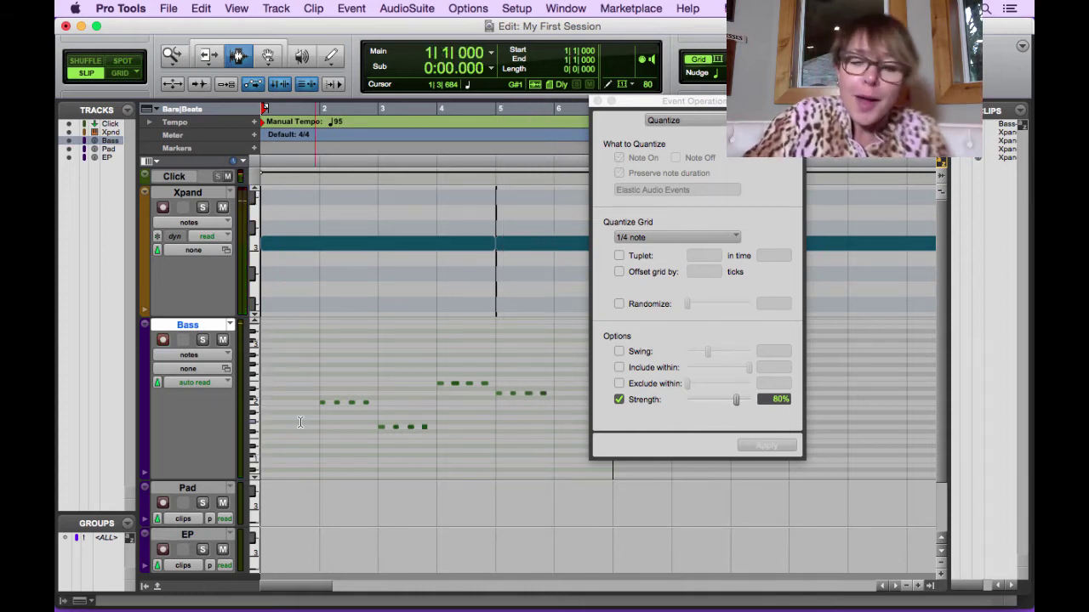
Close Event Operations and bring up the Transport window with 95 BPM and 4/4 meter
{"action": "left_click", "coordinate": [598, 102]}
{"action": "left_click", "coordinate": [566, 8]}
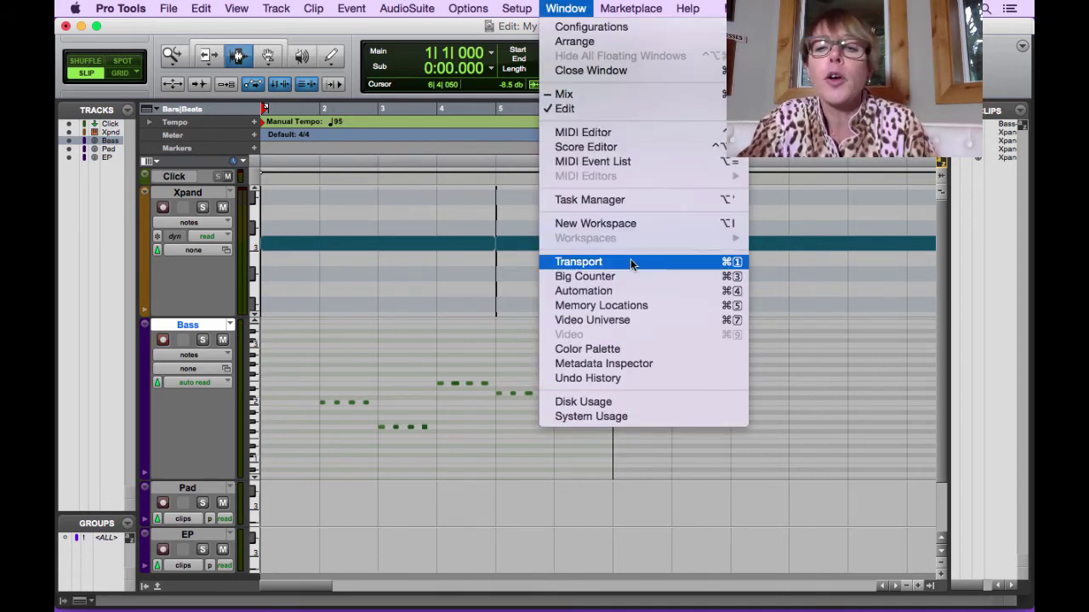
{"action": "left_click", "coordinate": [632, 264]}
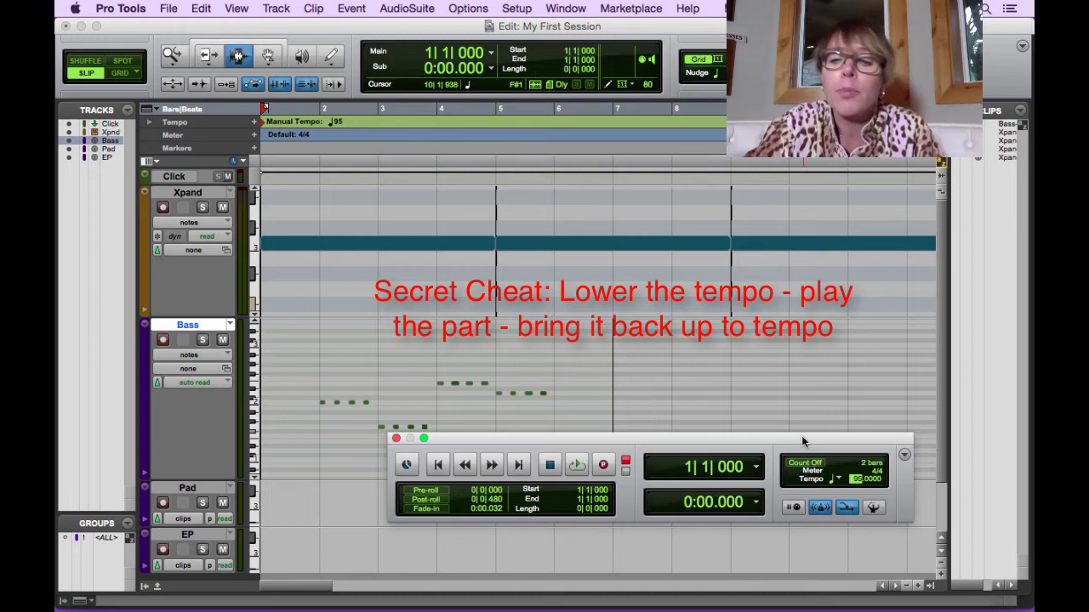
Close the Transport and select the Bass notes from just before bar 2 through bar 6
{"action": "left_click", "coordinate": [396, 439]}
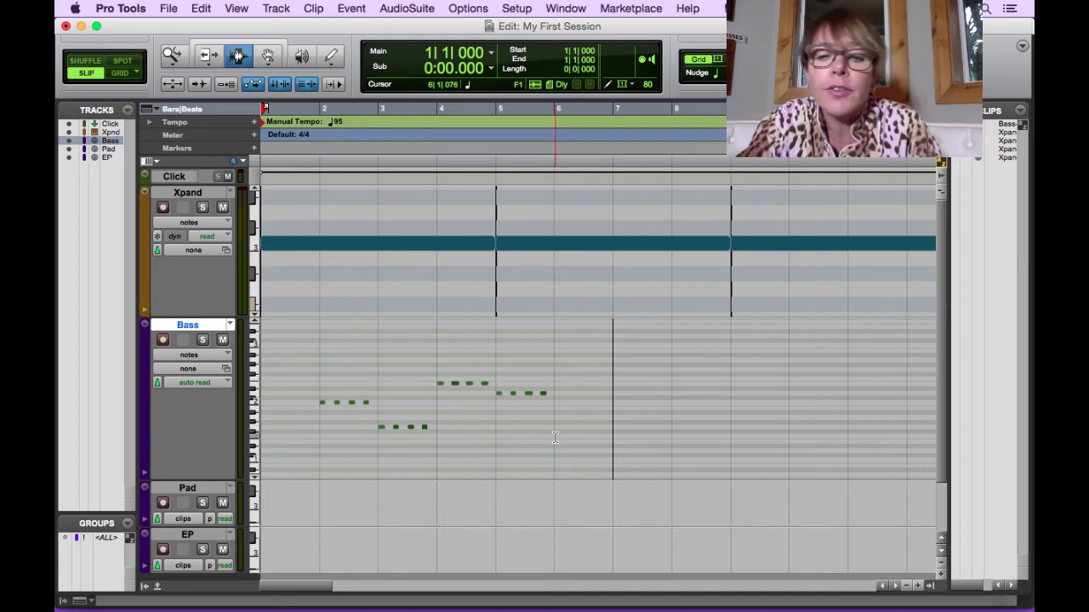
{"action": "left_click_drag", "start_coordinate": [554, 432], "coordinate": [320, 422]}
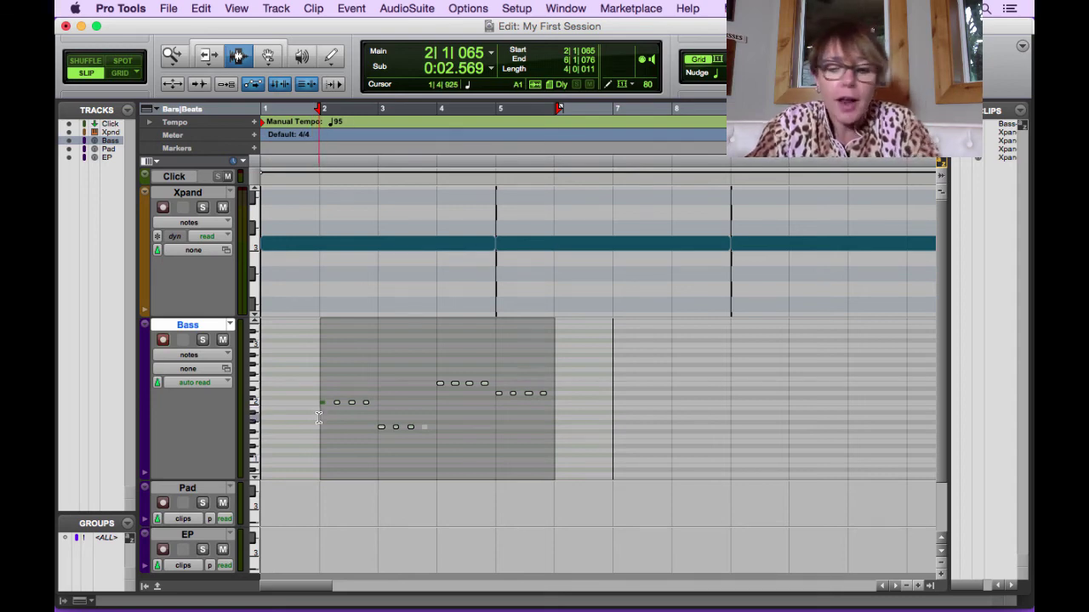
{"action": "key", "text": "super+bracketright"}
{"action": "key", "text": "super+bracketright"}
{"action": "key", "text": "super+bracketright"}
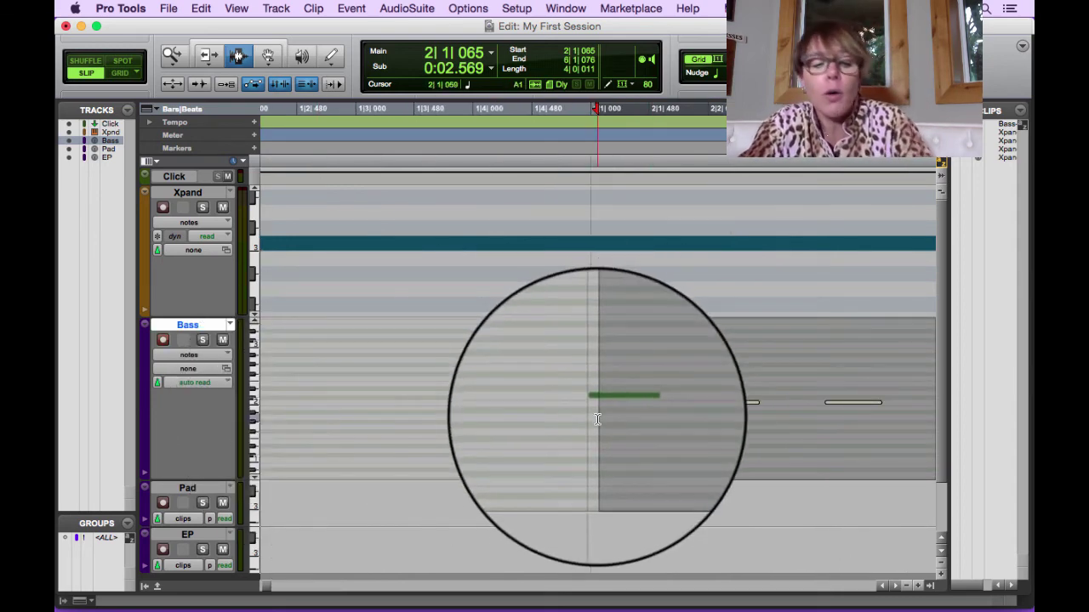
{"action": "left_click_drag", "start_coordinate": [598, 419], "coordinate": [568, 419]}
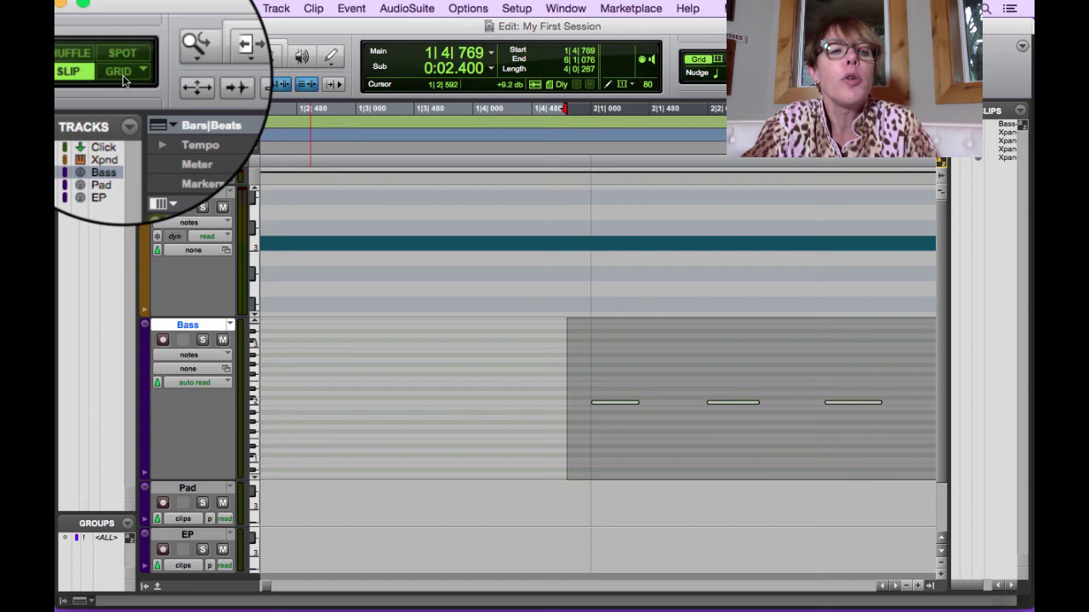
Switch to Grid mode and select exactly 2|1|000 to 6|1|000 on the Bass track
{"action": "left_click", "coordinate": [120, 77]}
{"action": "left_click", "coordinate": [590, 429]}
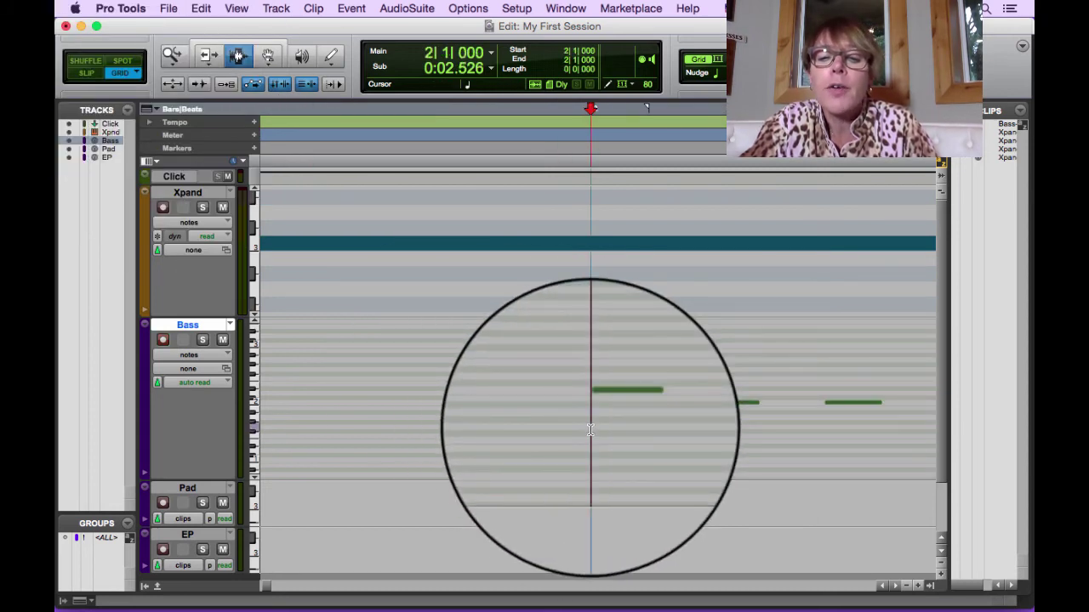
{"action": "key", "text": "super+bracketleft"}
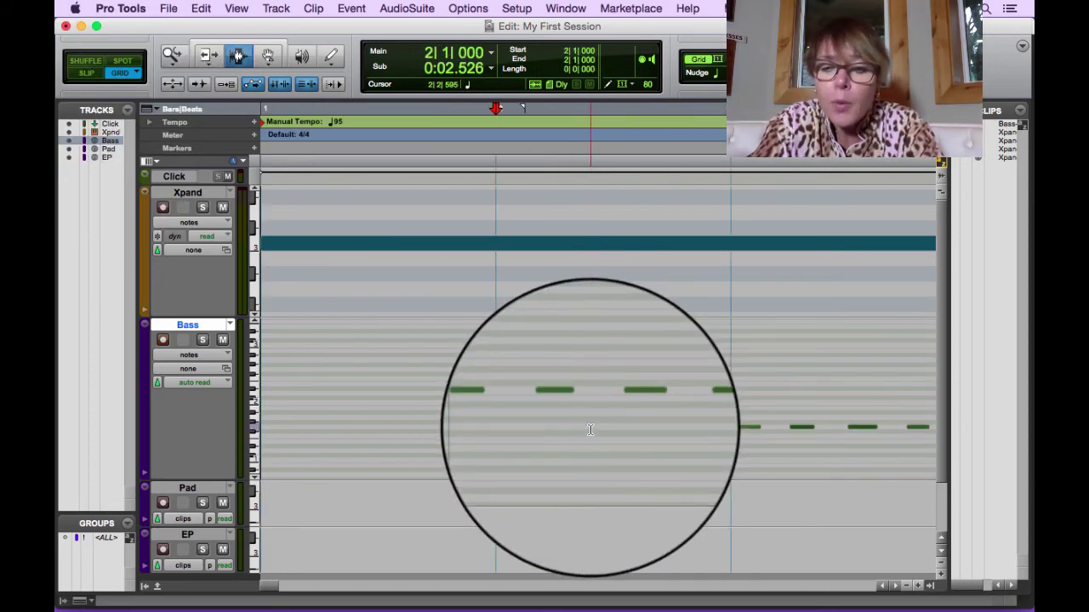
{"action": "key", "text": "super+bracketleft"}
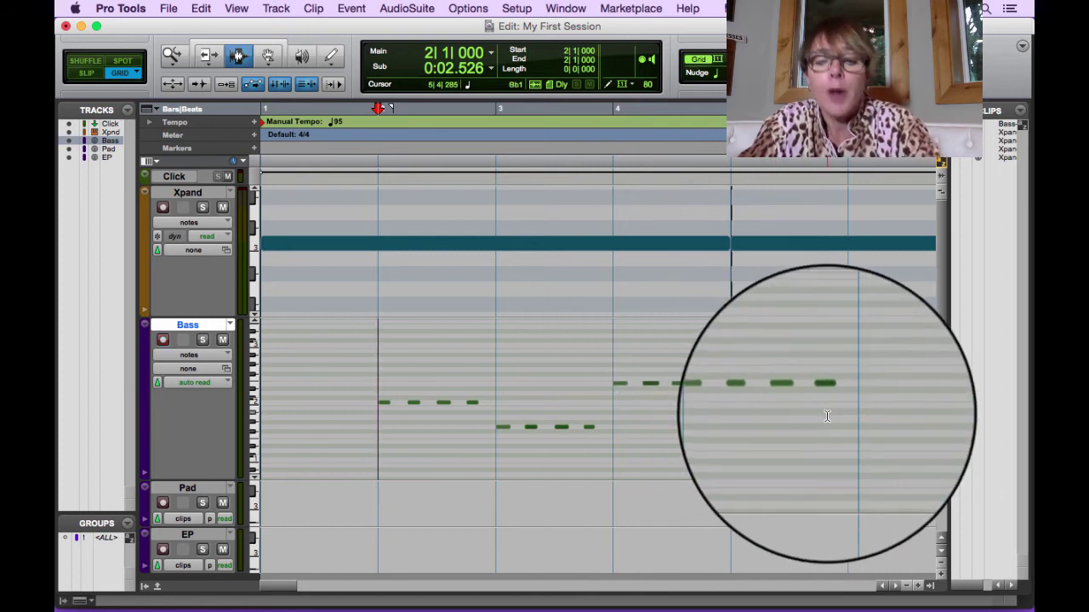
{"action": "left_click", "coordinate": [848, 415], "text": "shift"}
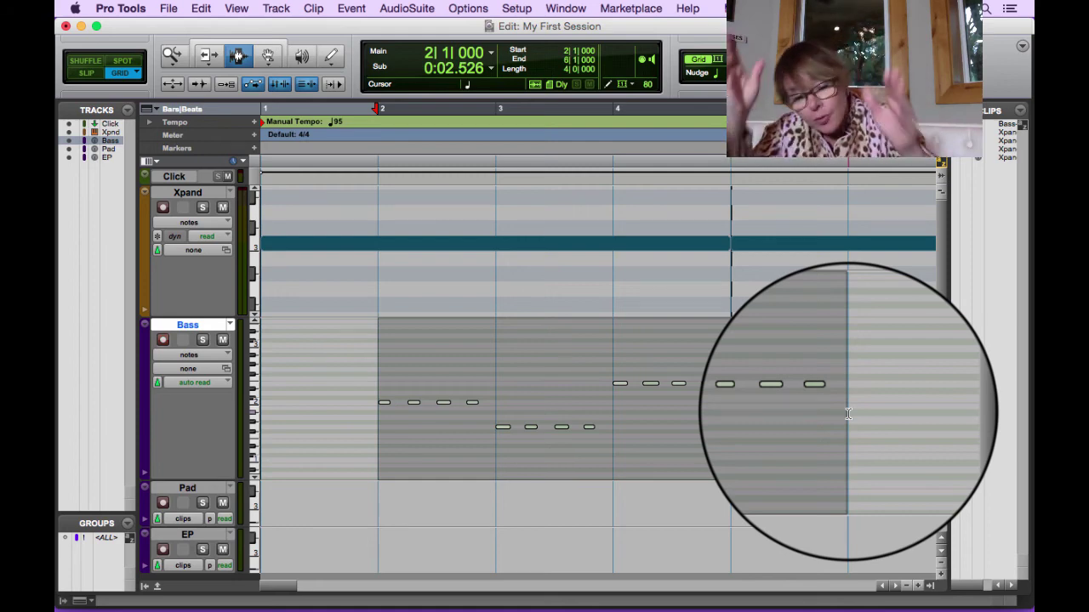
{"action": "left_click", "coordinate": [376, 405]}
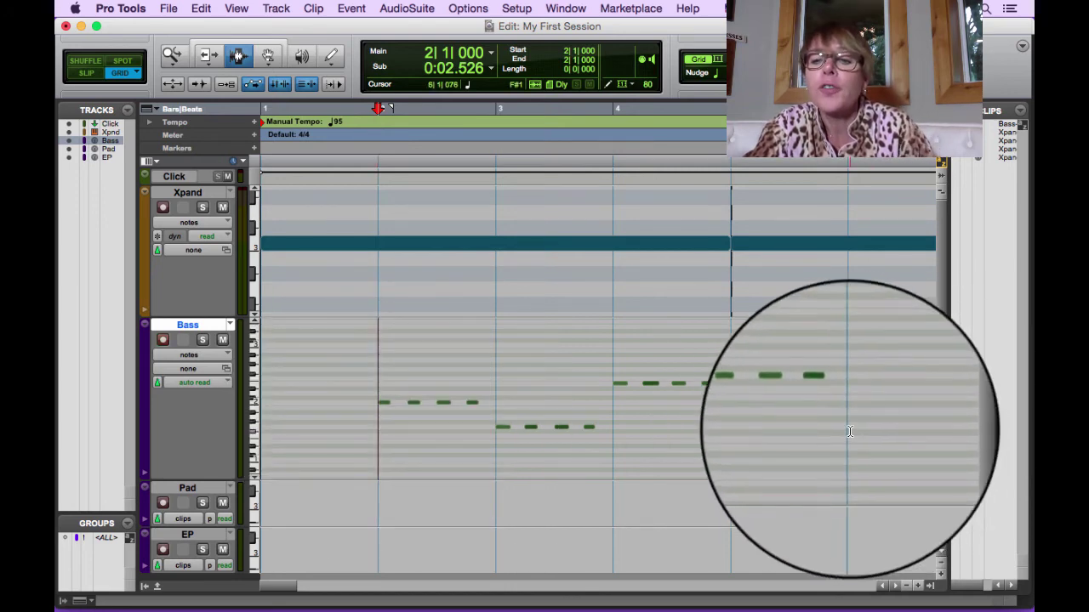
{"action": "left_click", "coordinate": [904, 426]}
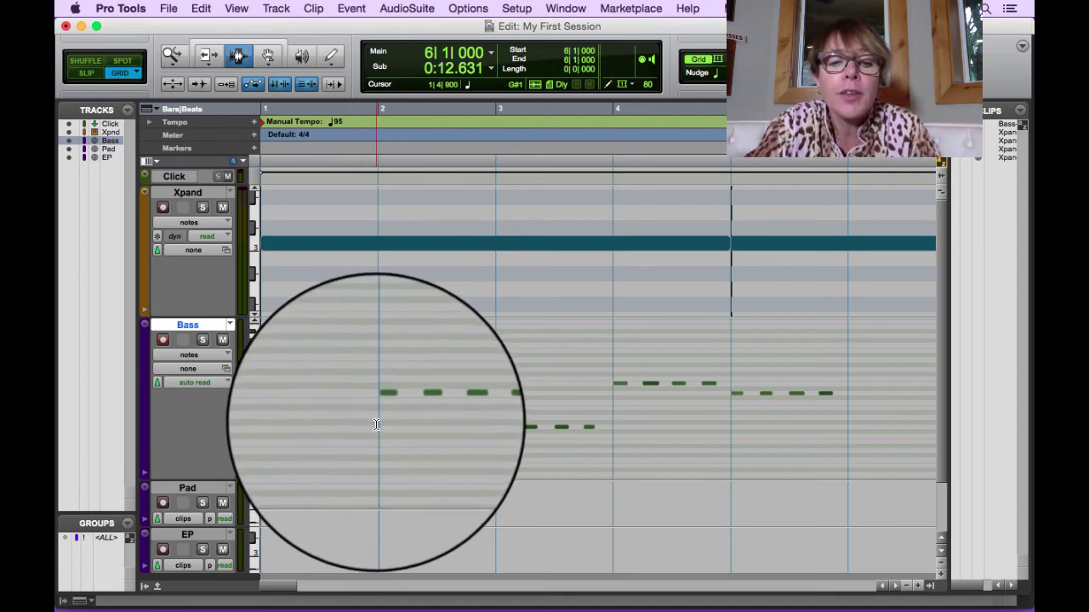
{"action": "left_click", "coordinate": [374, 425]}
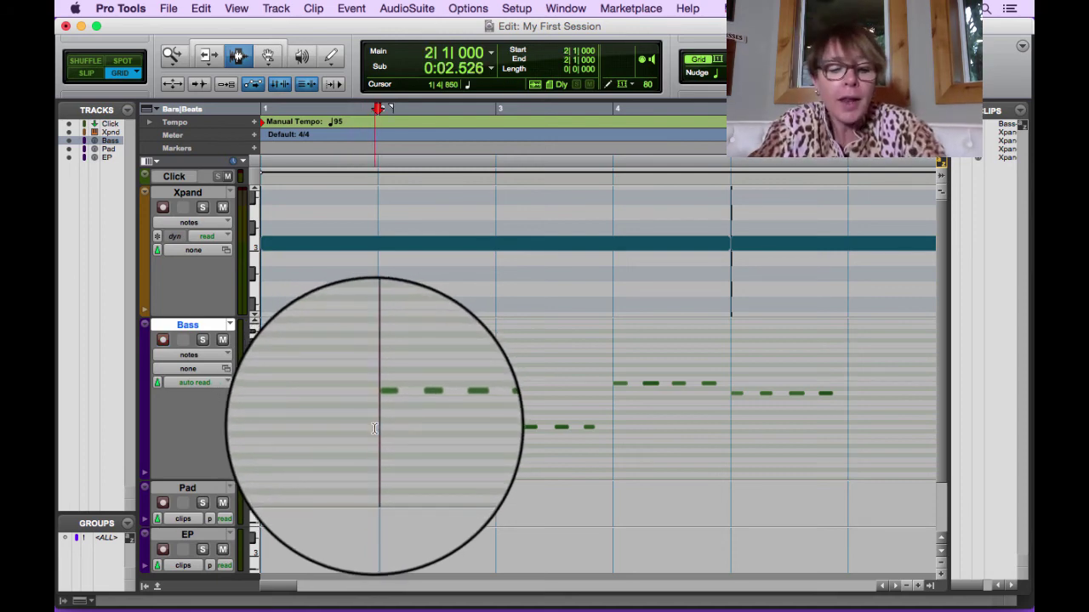
{"action": "left_click", "coordinate": [844, 425], "text": "shift"}
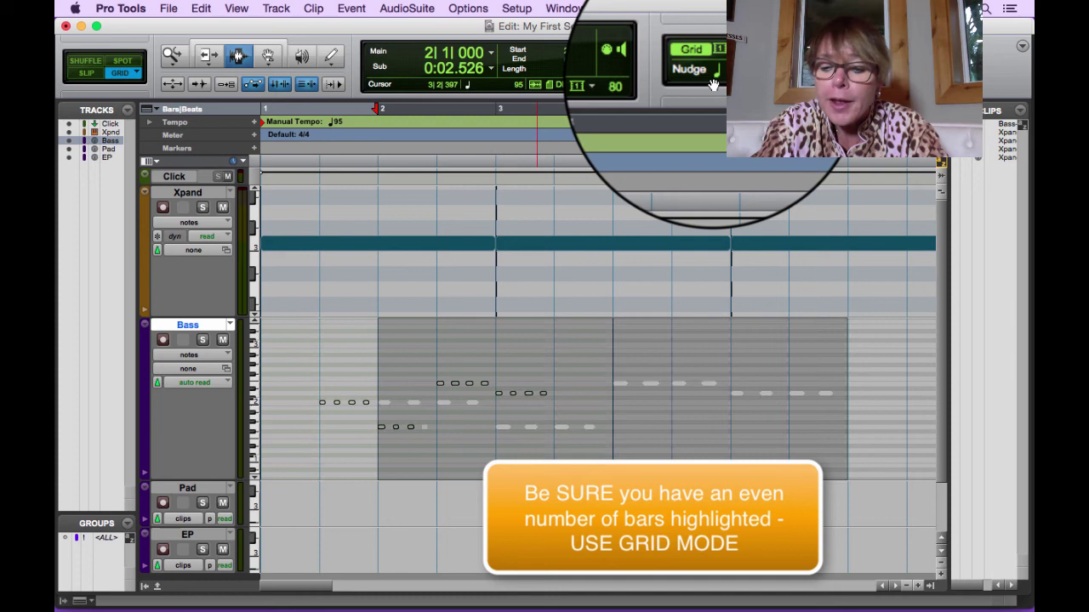
Duplicate the four-bar Bass selection twice with Cmd+D so the phrase repeats further along
{"action": "key", "text": "super+bracketleft"}
{"action": "key", "text": "super+bracketleft"}
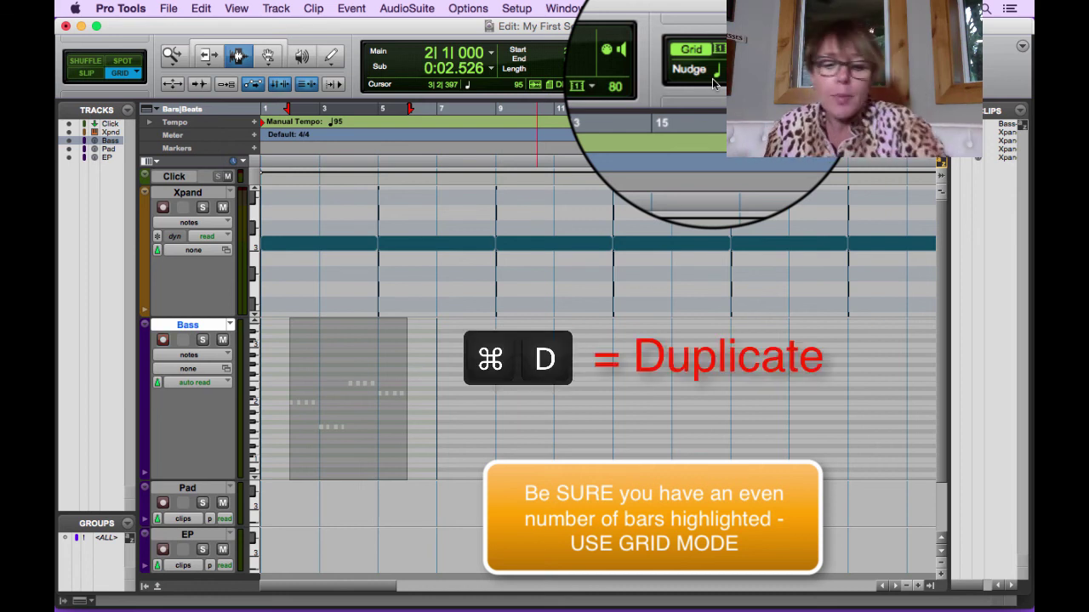
{"action": "key", "text": "super+d"}
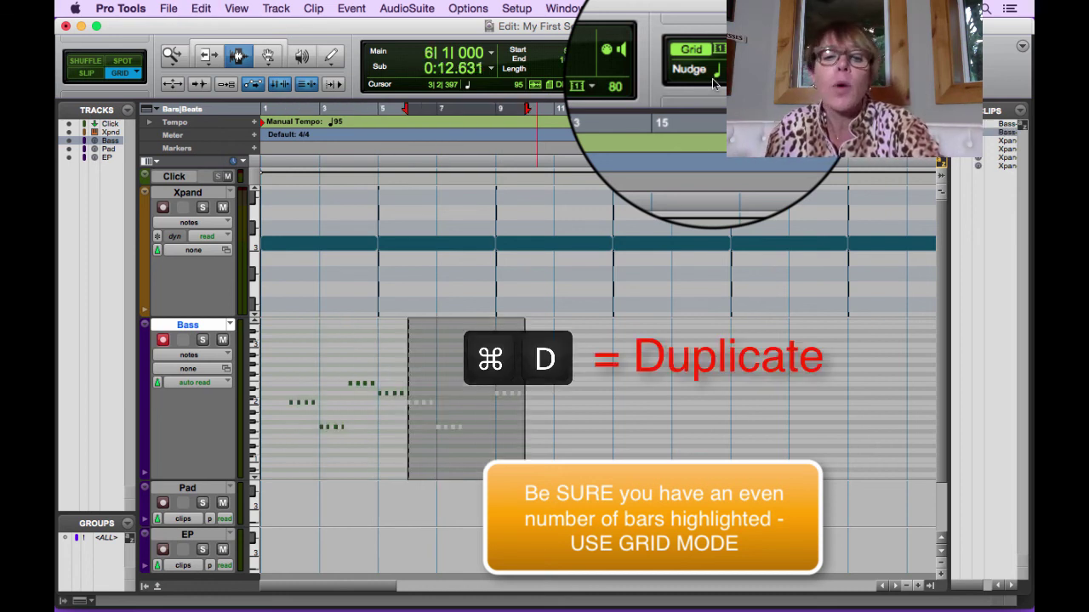
{"action": "key", "text": "super+d"}
{"action": "key", "text": "super+d"}
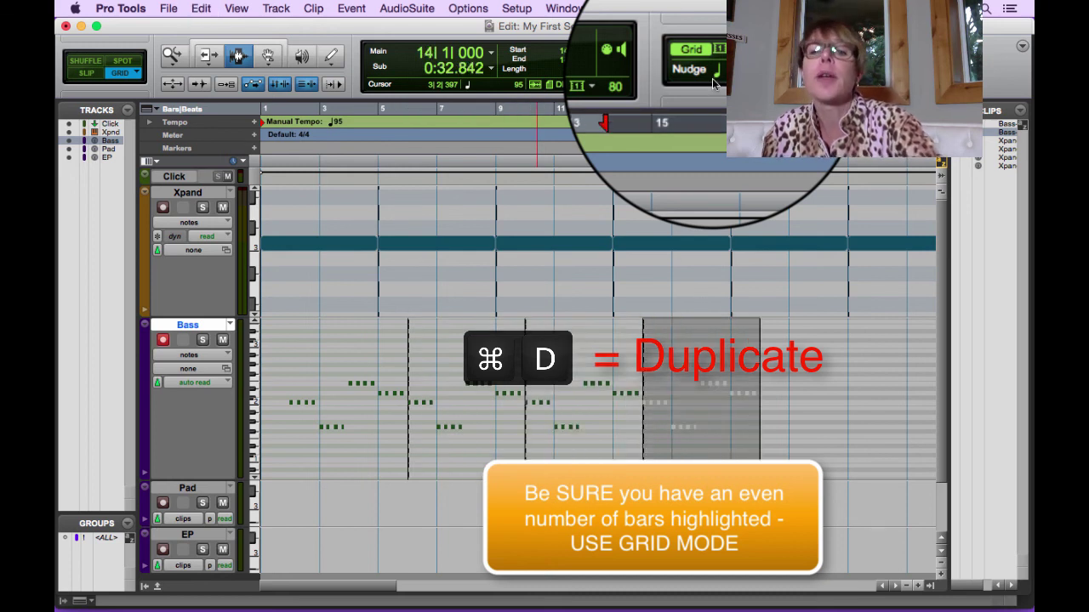